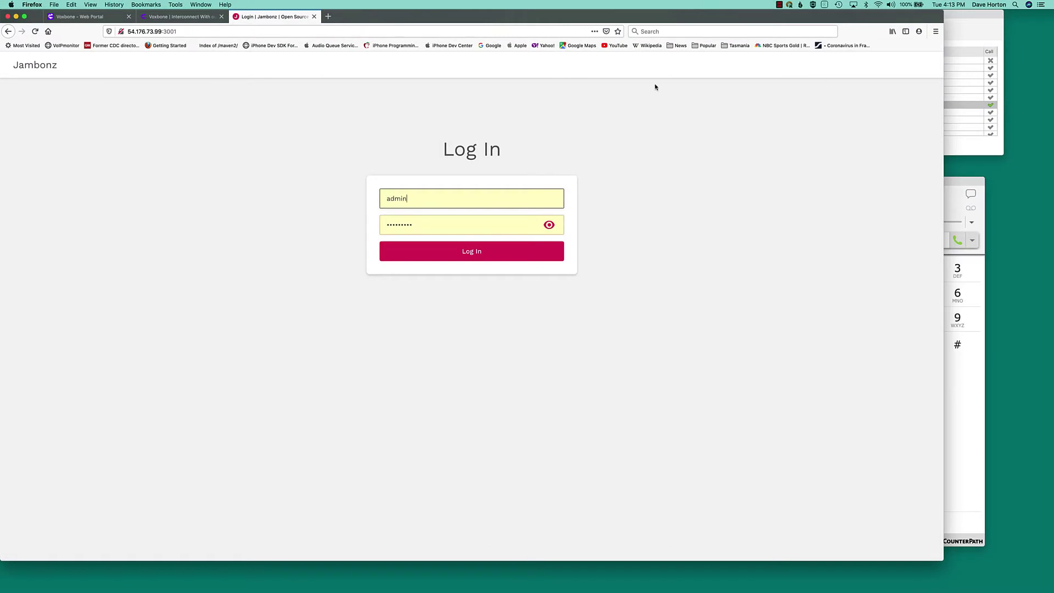
Log in to Jambonz and start a SIP trunk named Voxbone that prepends a leading + on origination attempts.
click(453, 250)
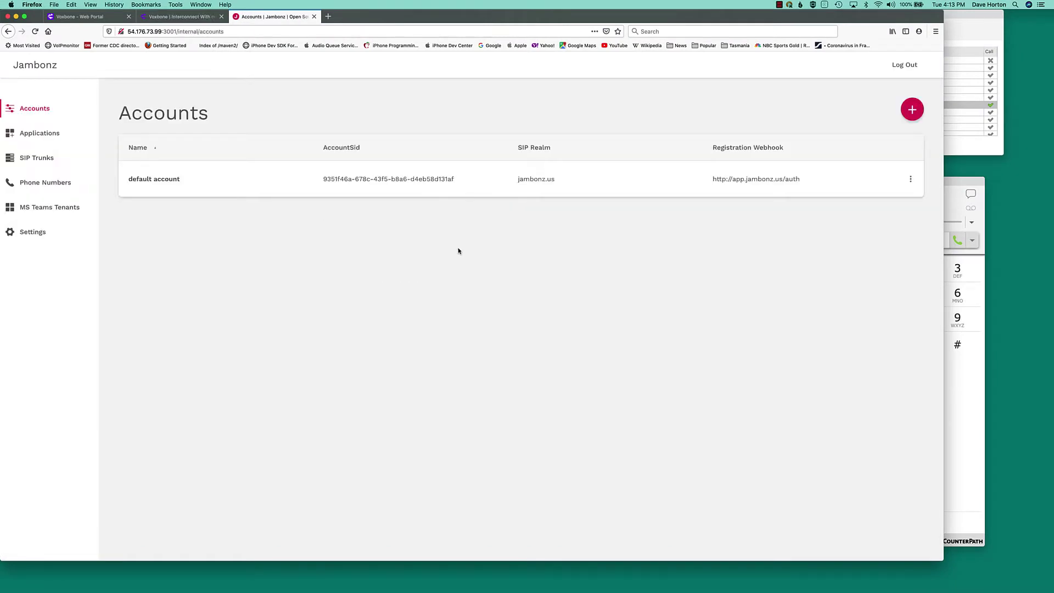
click(41, 162)
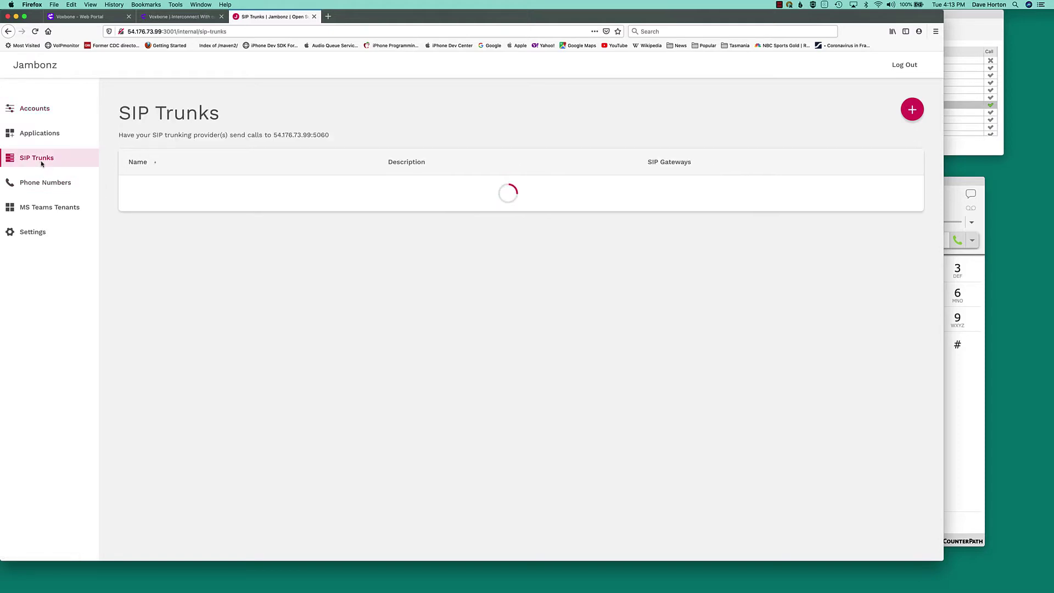
click(912, 111)
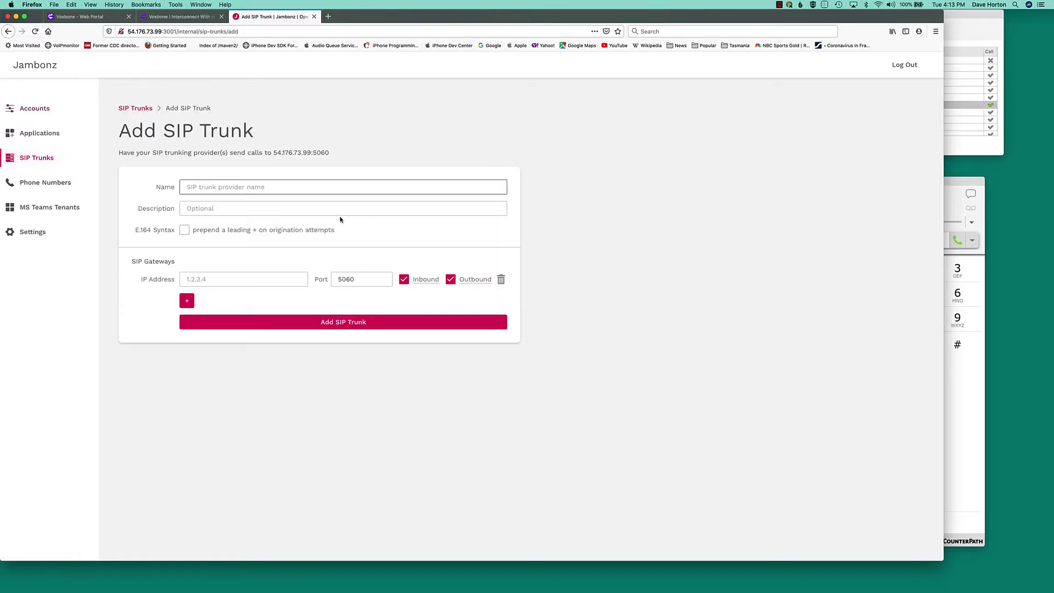
text(Voxbone)
click(184, 232)
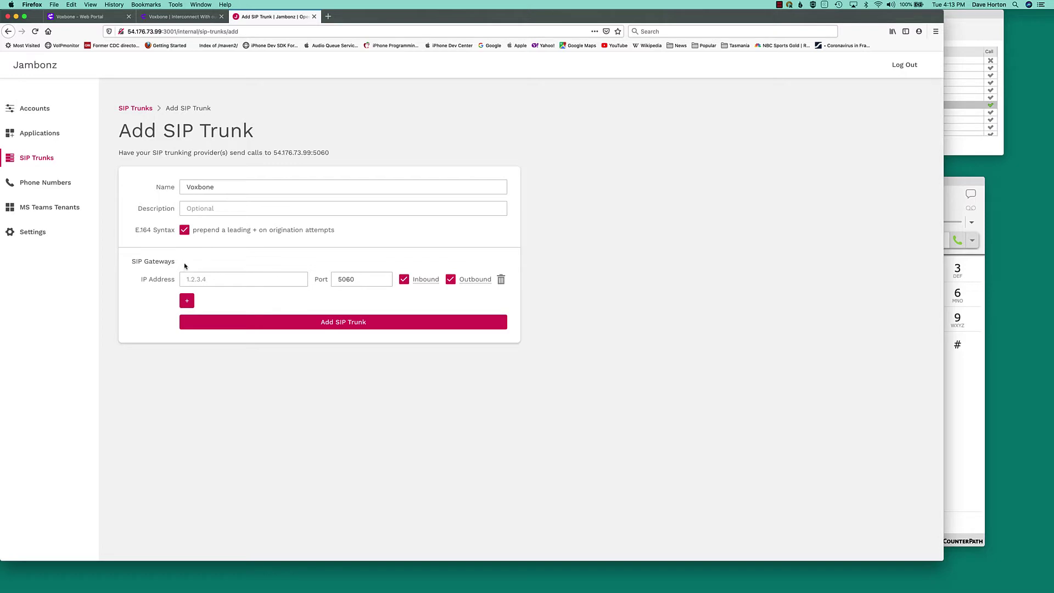
Copy the Los Angeles inbound signaling IP 81.201.84.195 from the Voxbone Connect page into the trunk's first SIP gateway.
click(166, 16)
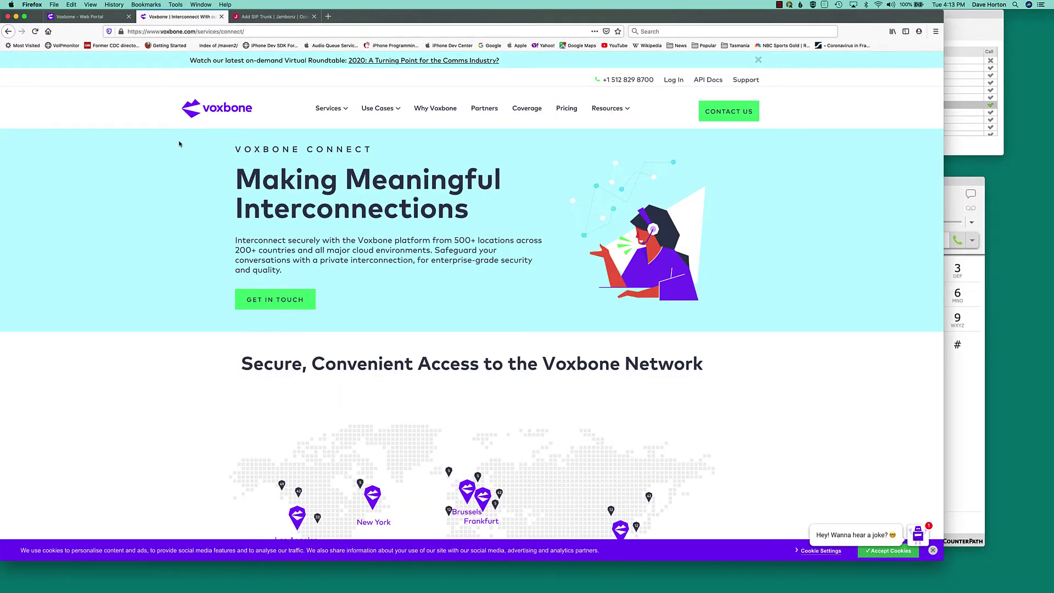
scroll(265, 345, down, 15)
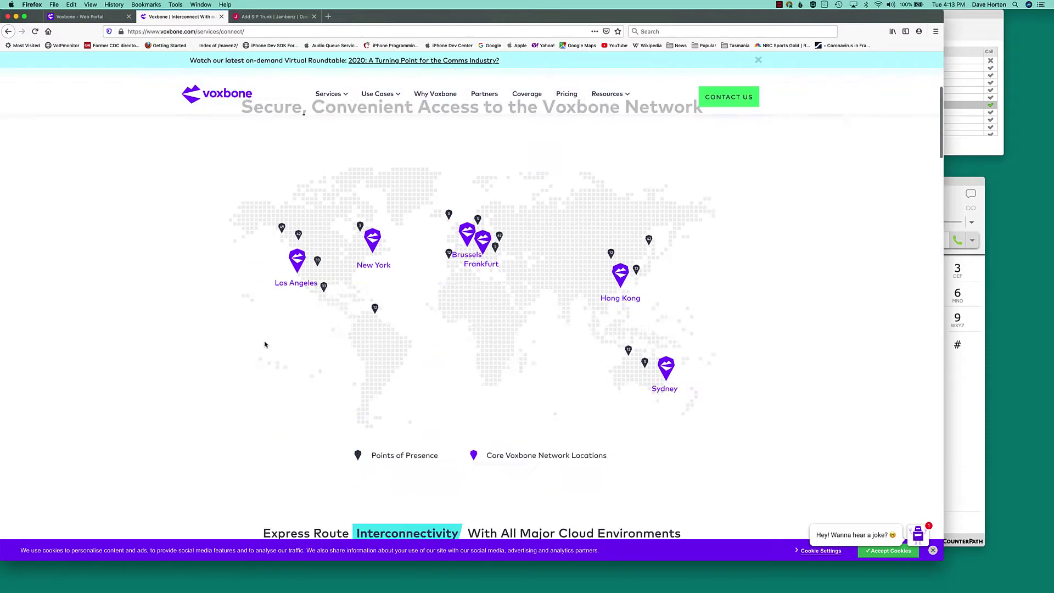
scroll(265, 344, down, 20)
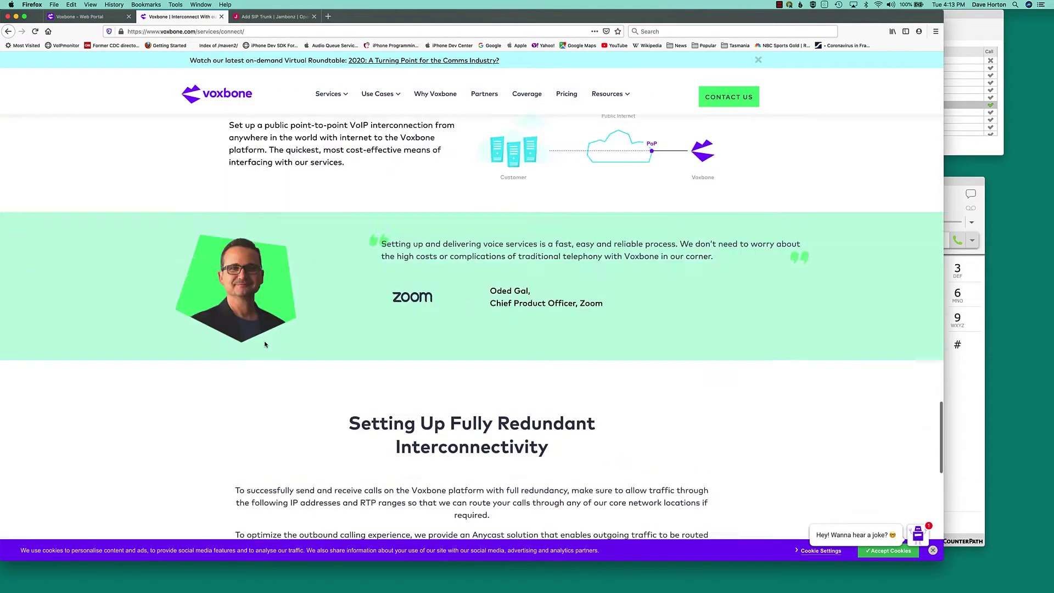
scroll(265, 344, up, 1)
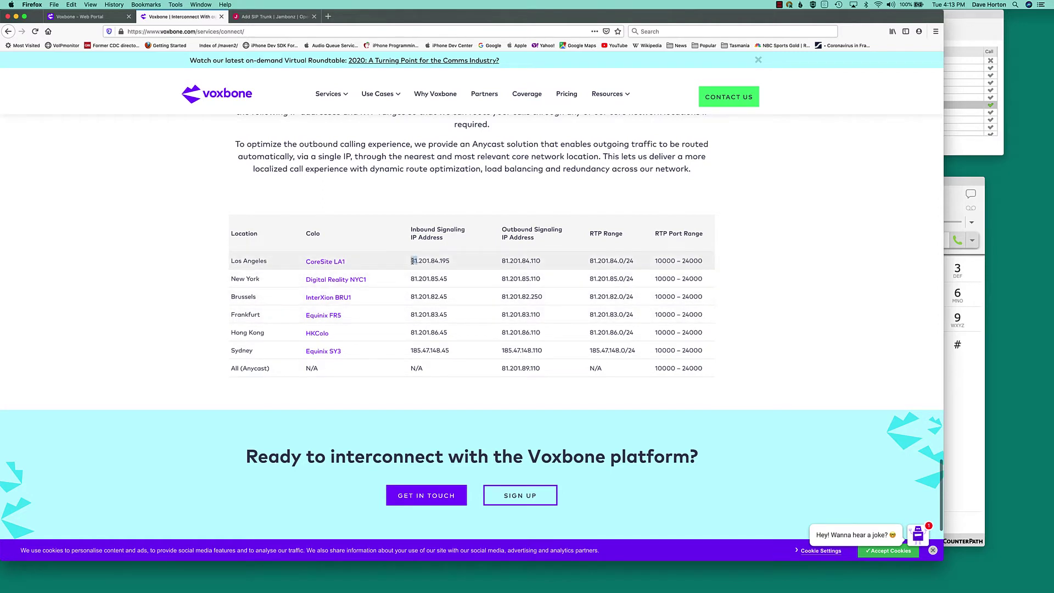
drag(412, 261, 446, 263)
key(super+c)
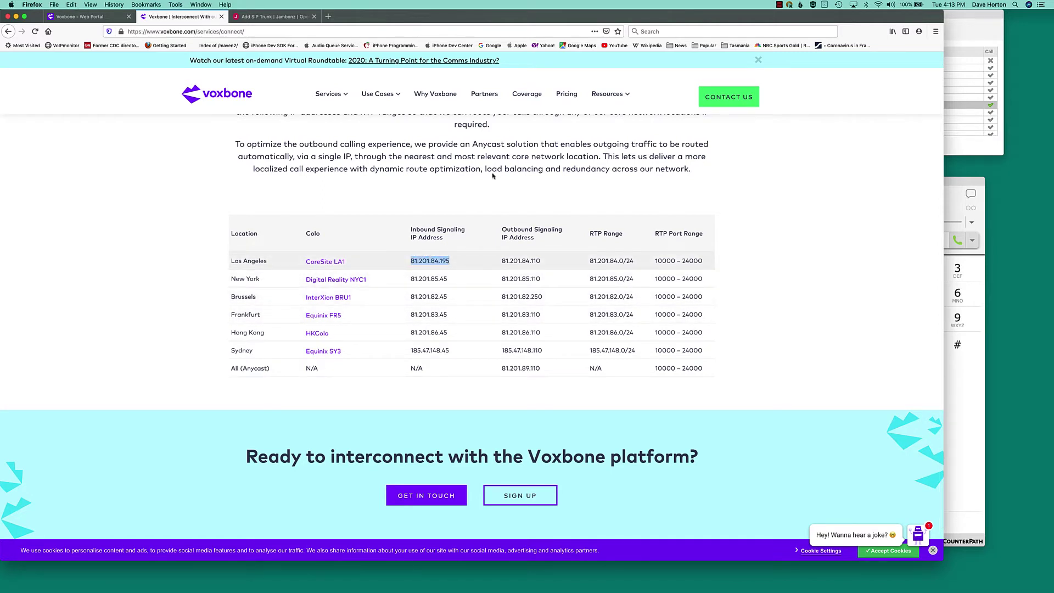
click(278, 17)
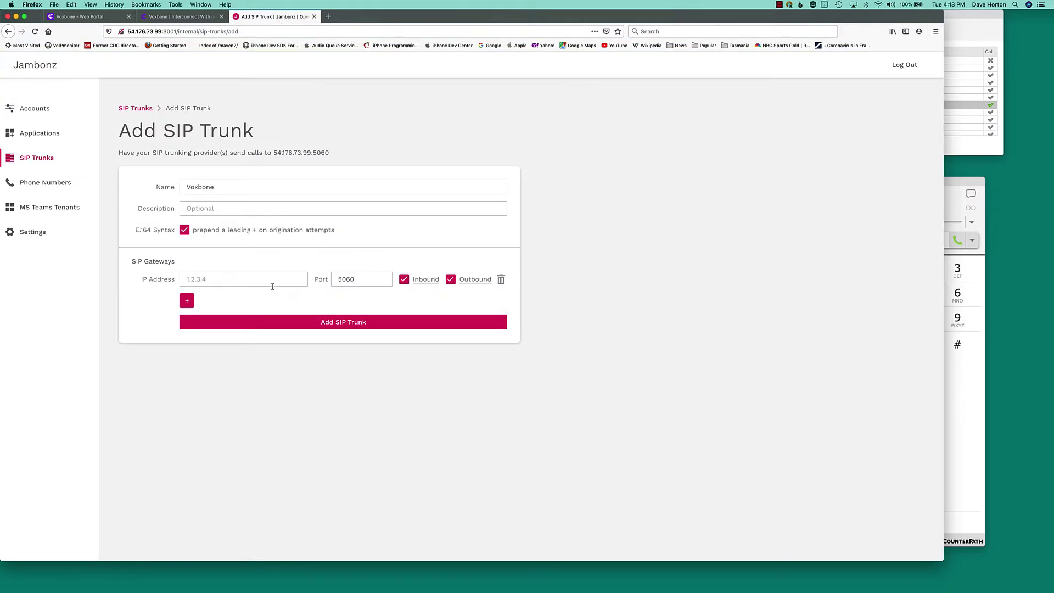
click(253, 277)
key(super+v)
Add a second SIP gateway with Voxbone's New York inbound signaling IP 81.201.85.45.
click(193, 302)
key(ctrl+shift+Tab)
drag(411, 279, 448, 279)
key(super+c)
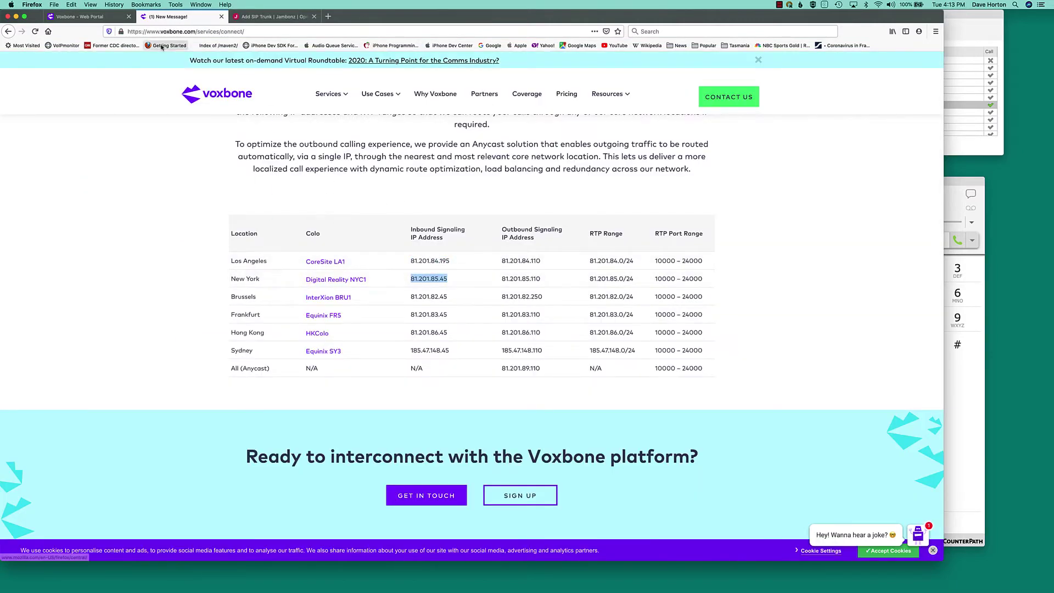
key(ctrl+shift+Tab)
key(ctrl+shift+Tab)
click(242, 301)
key(super+v)
Add a third SIP gateway with Voxbone's Brussels inbound signaling IP 81.201.82.45.
click(187, 322)
click(178, 17)
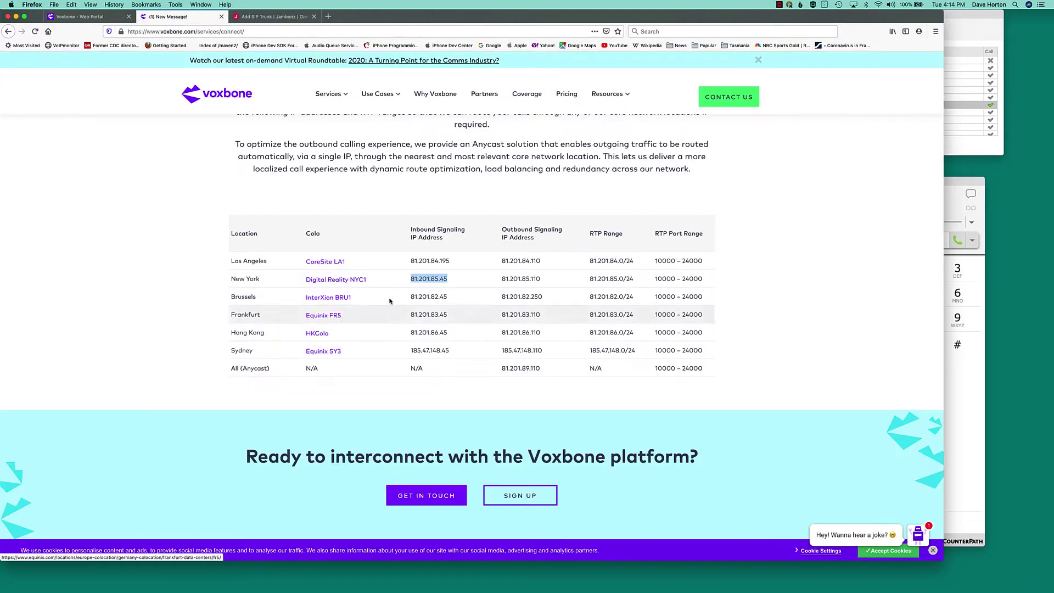
drag(411, 298, 448, 332)
key(super+c)
click(282, 16)
click(242, 322)
text(81.201.82.45)
Add a fourth SIP gateway with Voxbone's Frankfurt inbound signaling IP 81.201.83.45.
click(187, 343)
click(179, 16)
click(282, 17)
click(242, 343)
text(81.201.83.45)
Add a fifth SIP gateway with Voxbone's Hong Kong inbound signaling IP 81.201.86.45.
click(187, 364)
click(179, 16)
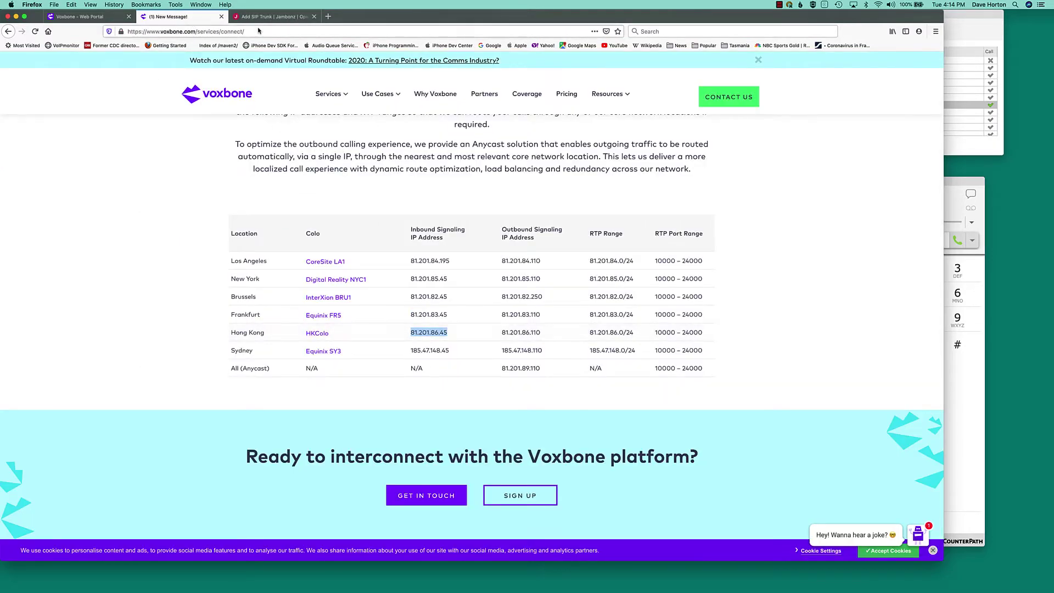
click(282, 17)
click(242, 364)
key(super+v)
Add a sixth SIP gateway with Voxbone's Sydney inbound signaling IP 185.47.148.45.
click(187, 386)
click(179, 16)
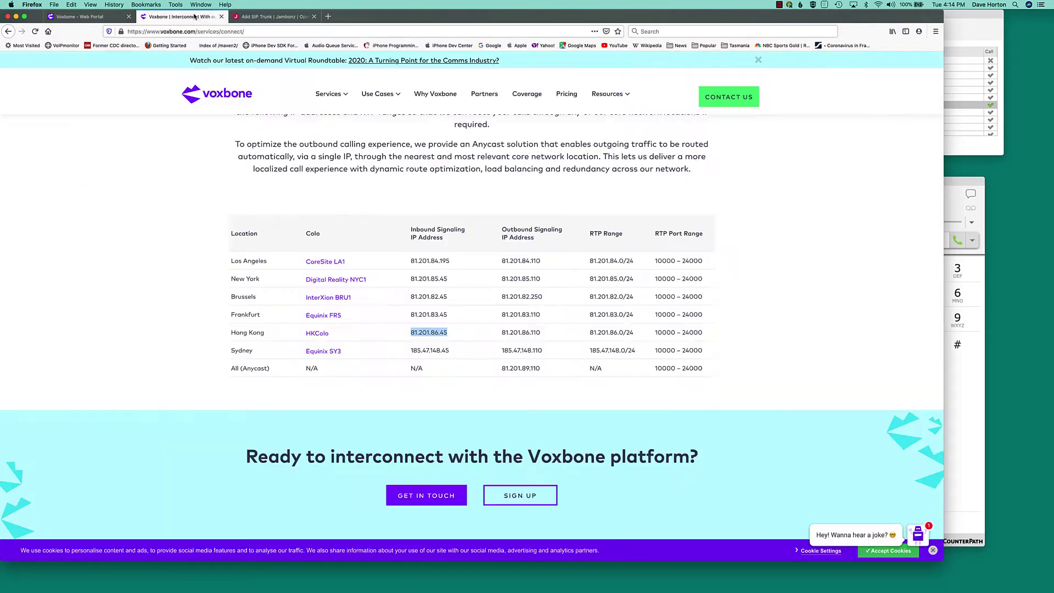
drag(411, 350, 476, 348)
key(super+c)
click(282, 16)
click(245, 386)
key(super+v)
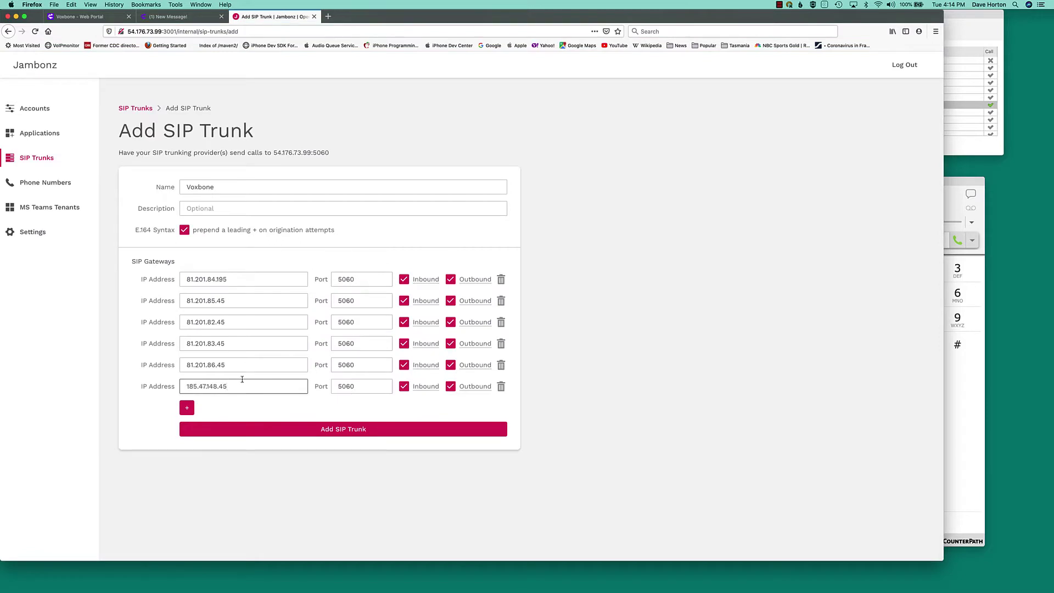
Turn off Outbound for all six SIP gateways and save the Voxbone trunk.
click(451, 279)
click(450, 300)
click(450, 321)
click(450, 343)
click(450, 365)
click(450, 386)
mouse_move(432, 348)
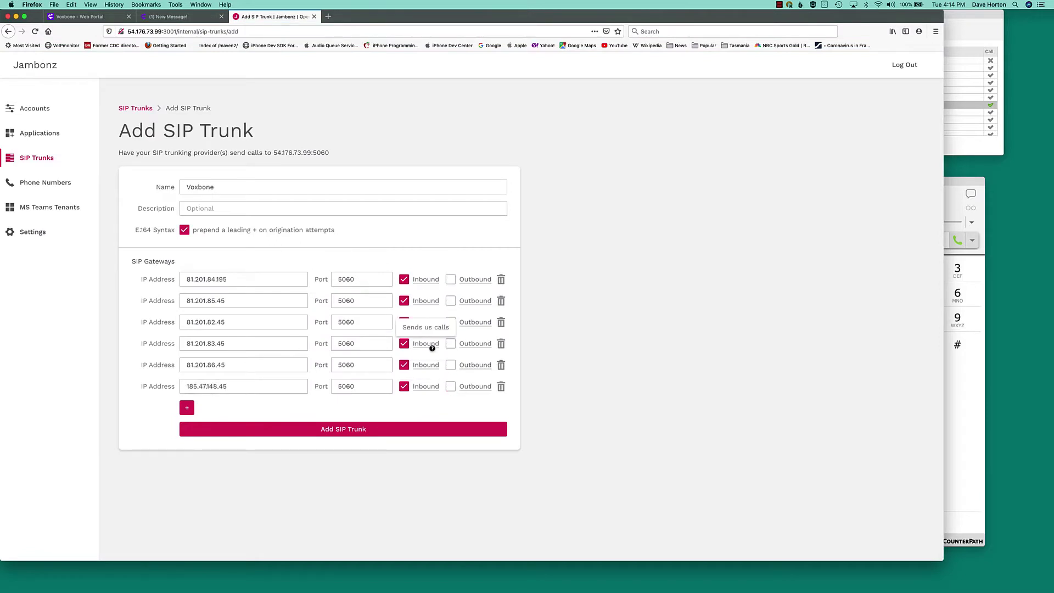
click(383, 432)
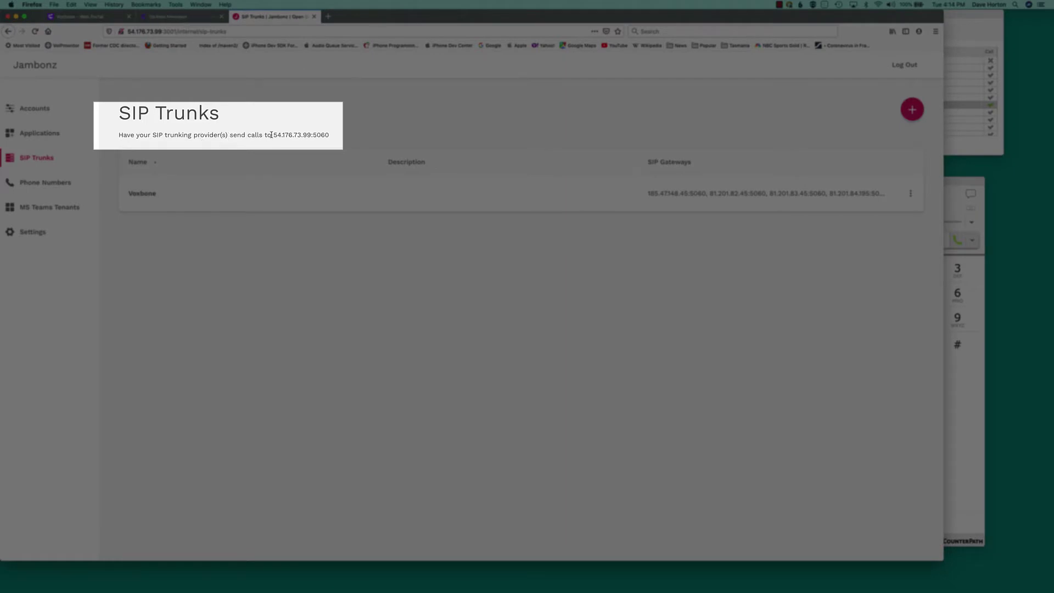
Copy the Jambonz SIP address 54.176.73.99 and start a new voice URI in the Voxbone web portal.
drag(274, 136, 306, 137)
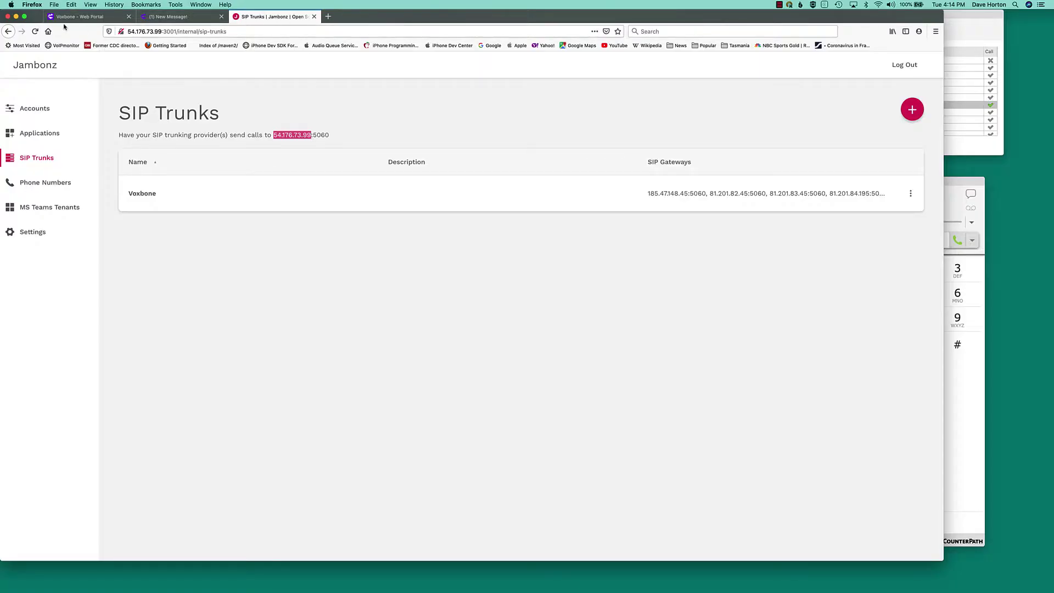
click(84, 17)
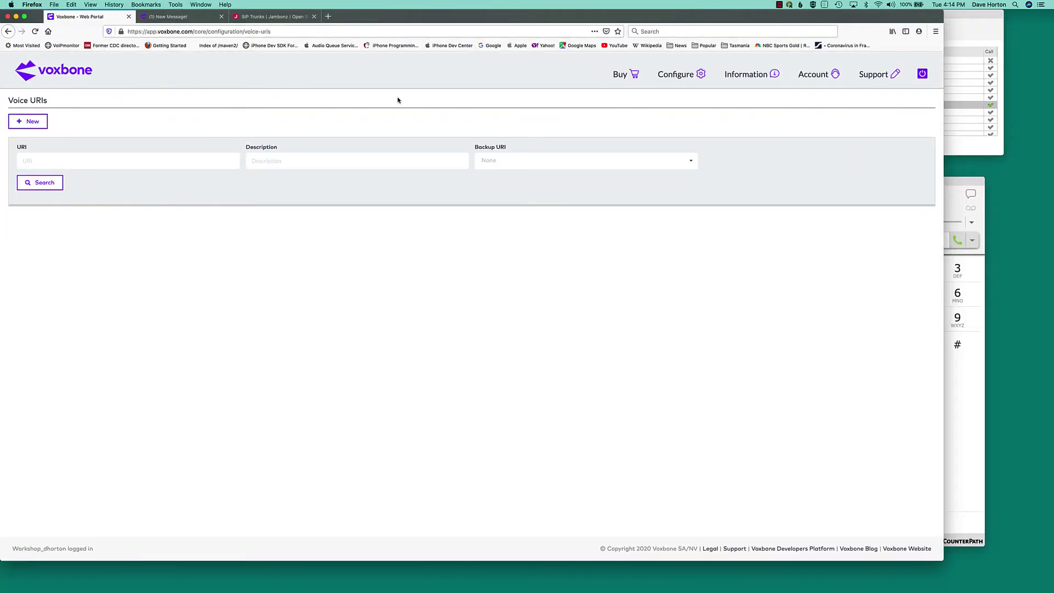
mouse_move(679, 78)
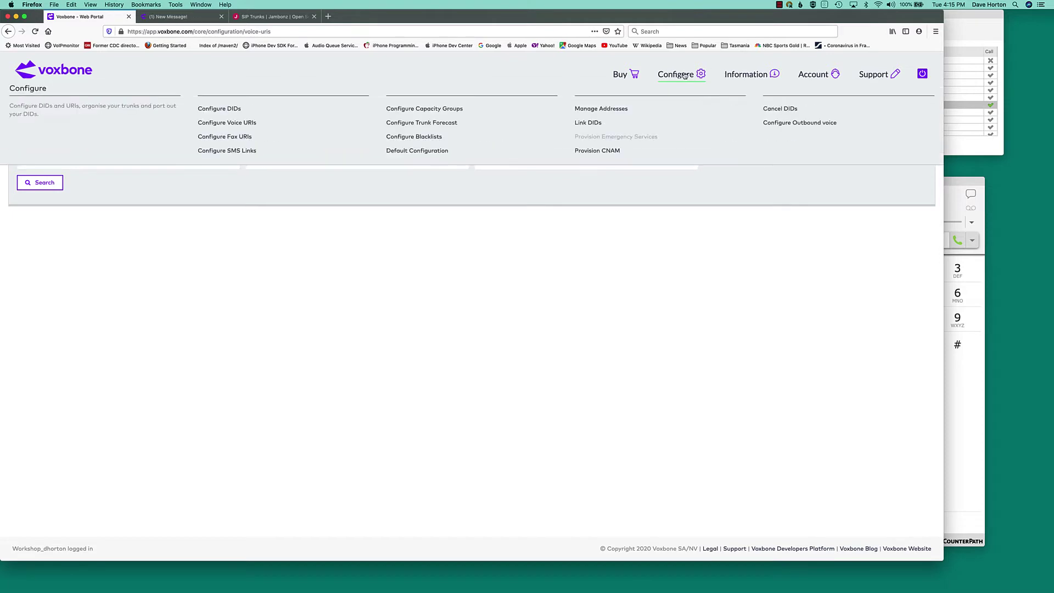
click(235, 122)
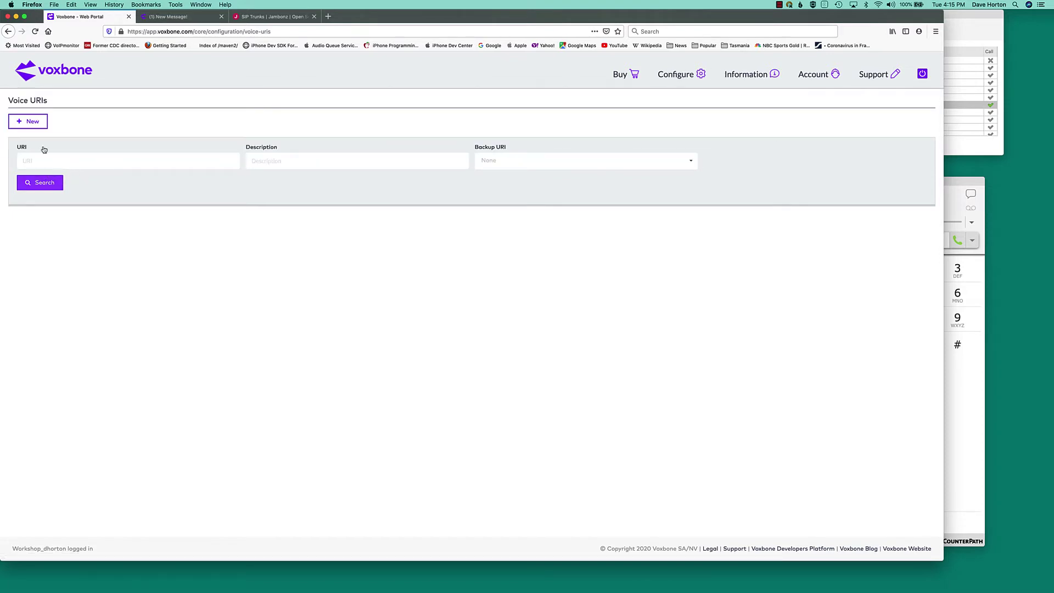
click(29, 121)
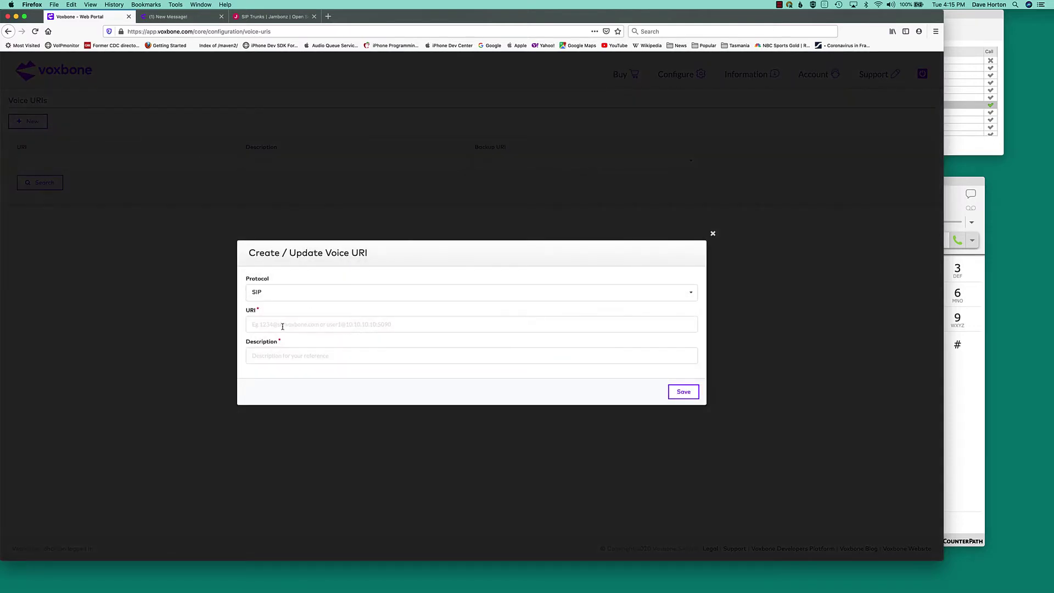
click(281, 329)
text({)
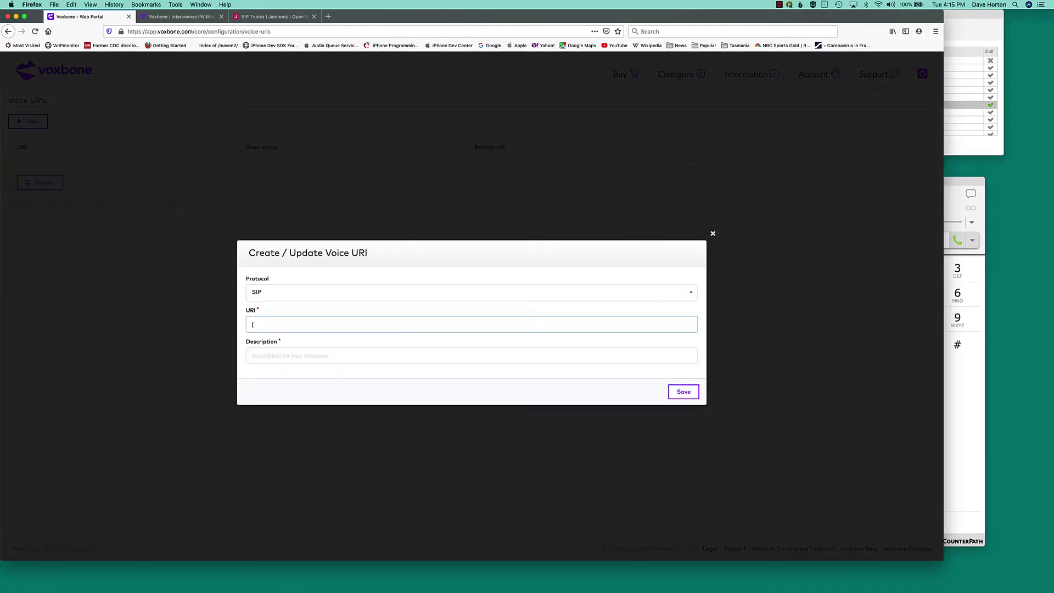
text(e164}@)
text(54.176.73.99)
click(283, 359)
text(jamb)
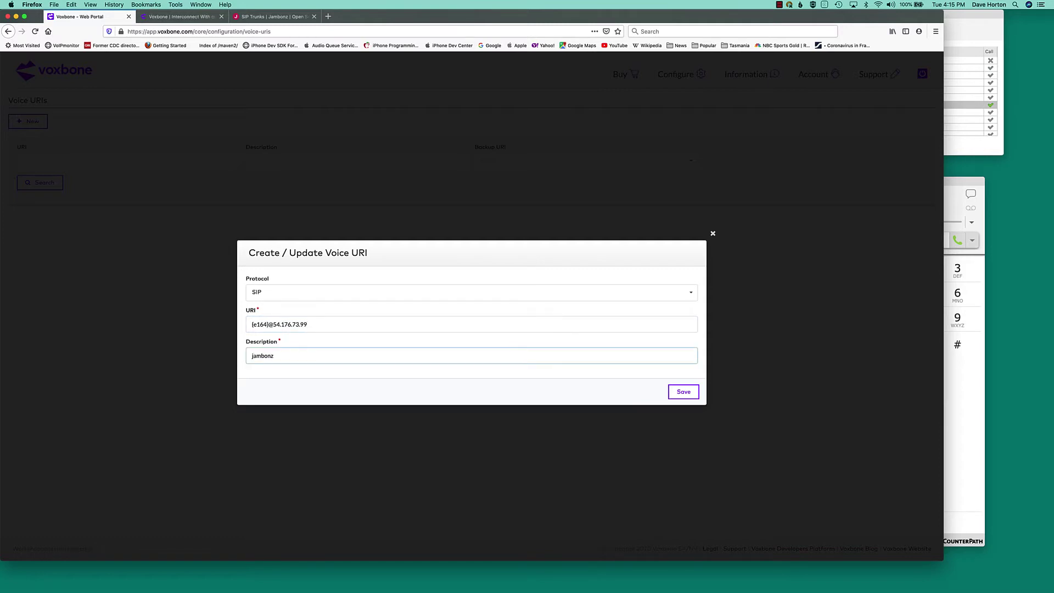
click(258, 326)
key(BackSpace)
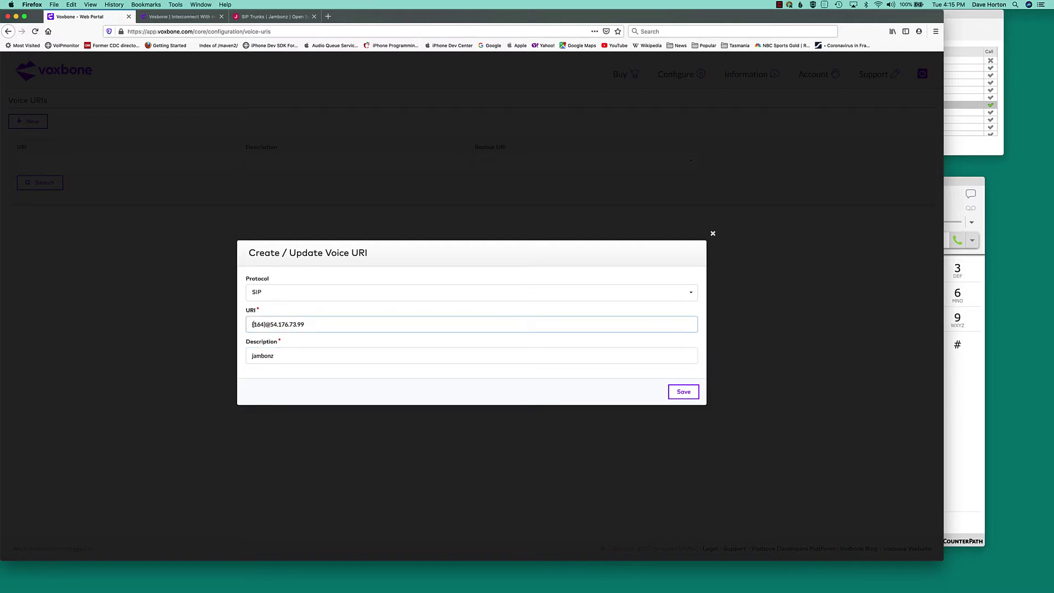
text(E)
click(684, 391)
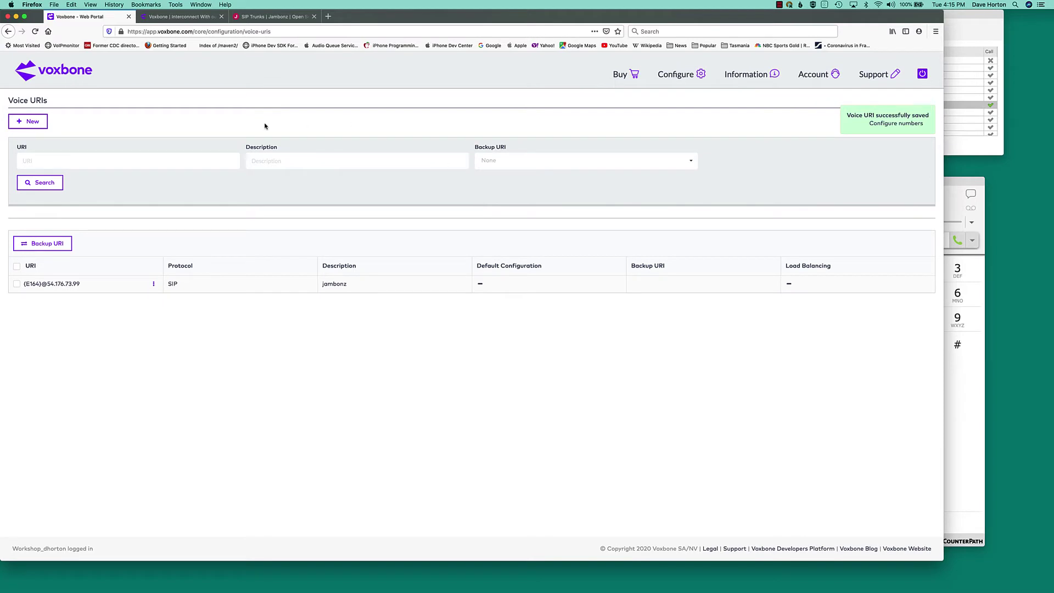
List the account's DIDs for configuration and select the Boston number.
mouse_move(677, 76)
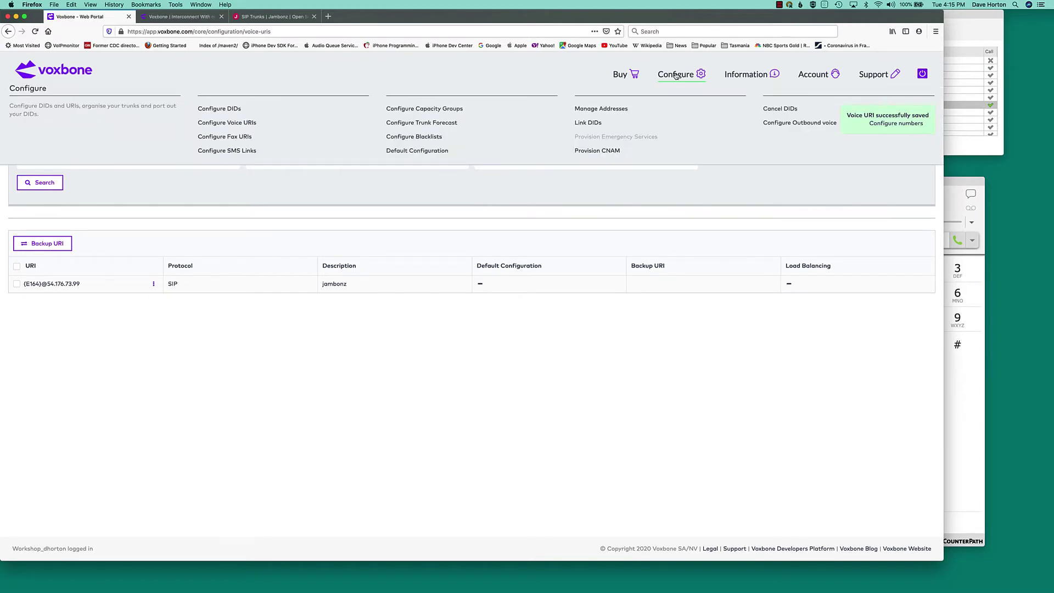
click(228, 110)
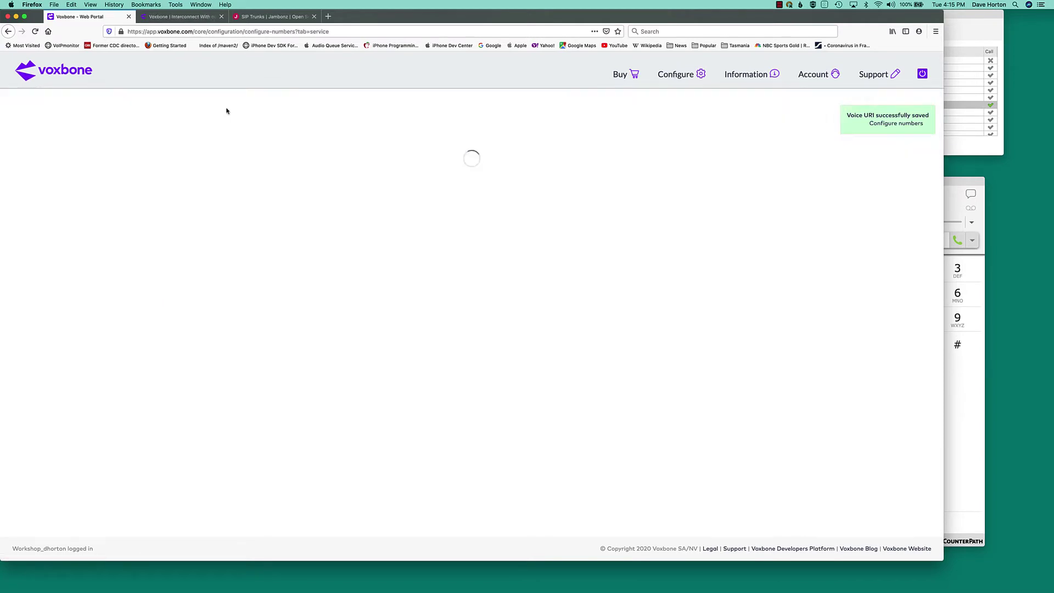
click(39, 211)
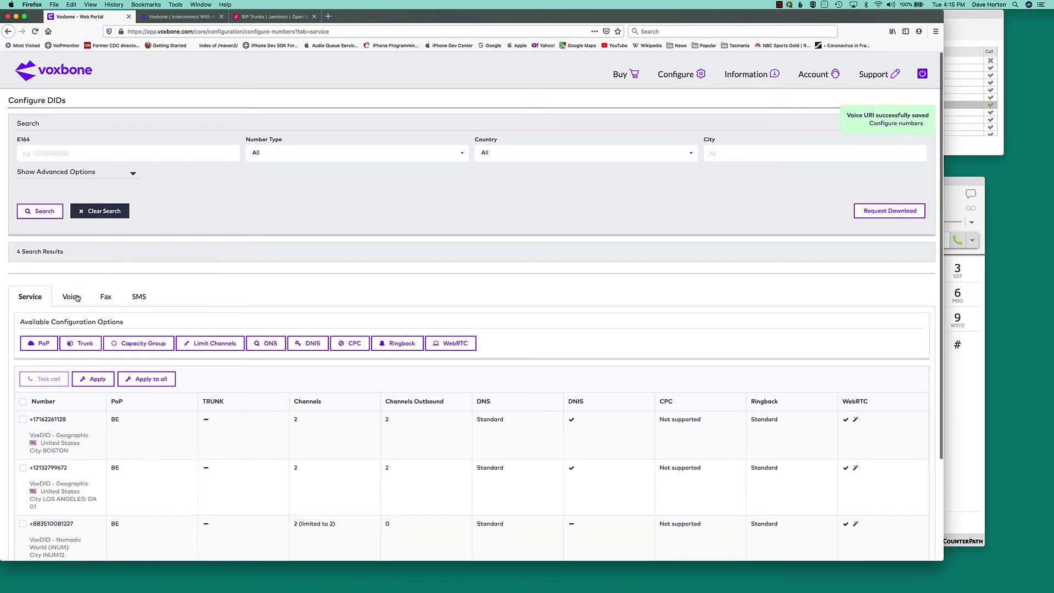
click(22, 419)
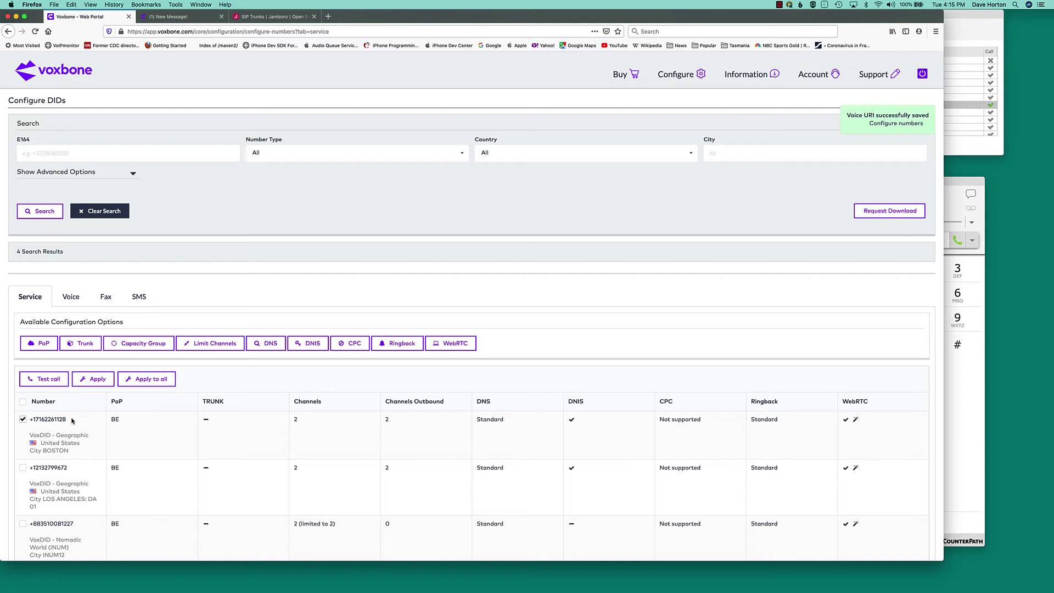
drag(30, 419, 54, 420)
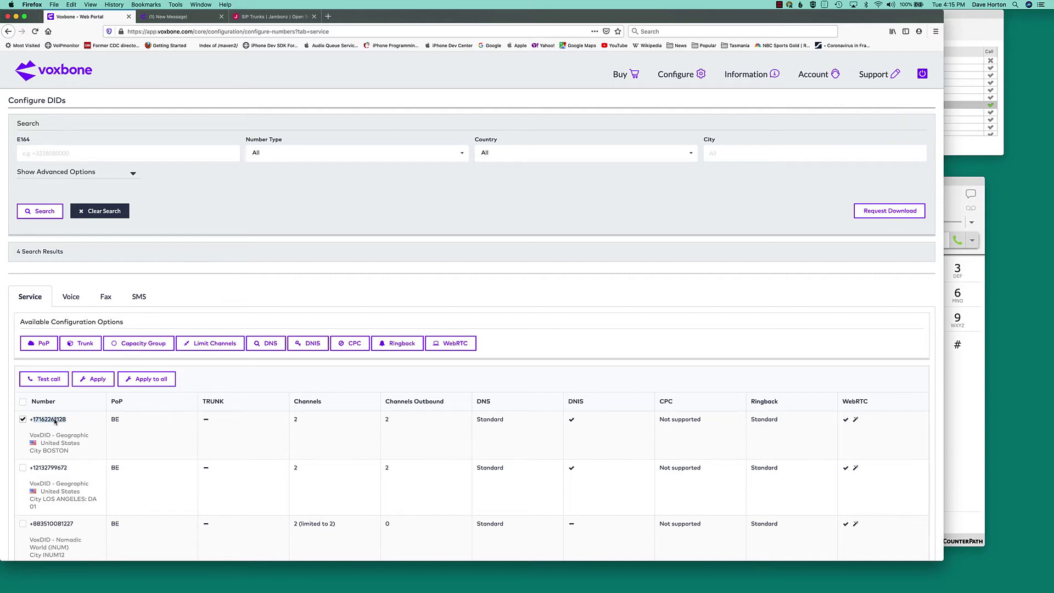
click(83, 343)
click(80, 300)
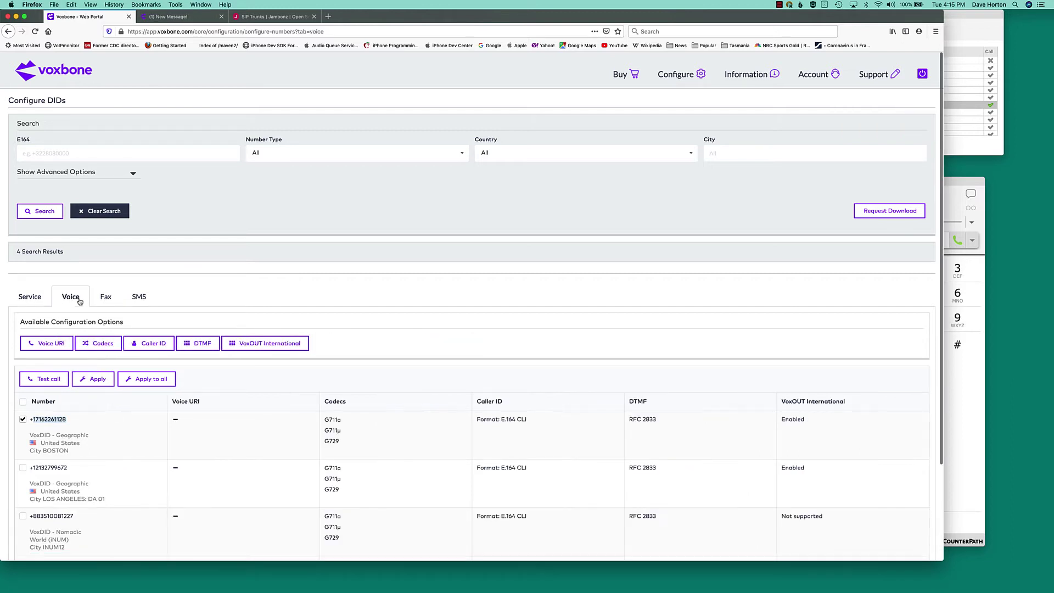
click(51, 343)
click(219, 394)
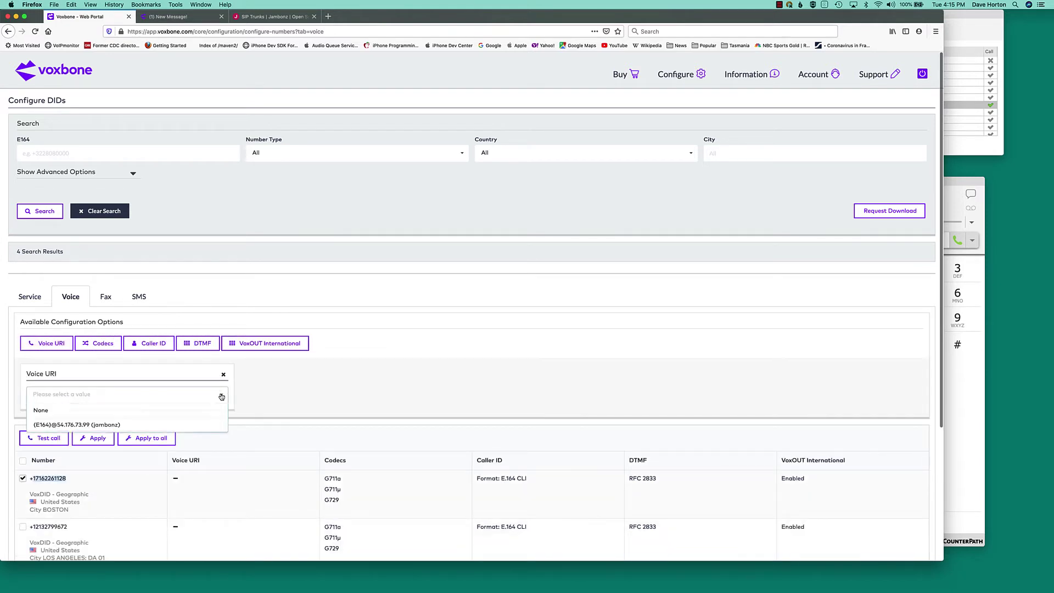
click(126, 426)
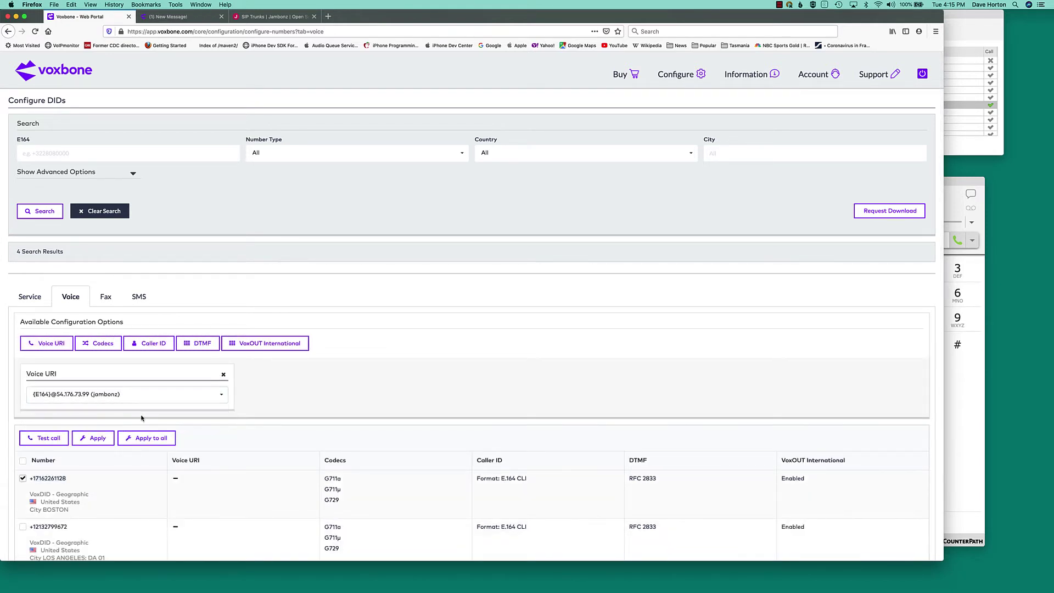
click(101, 439)
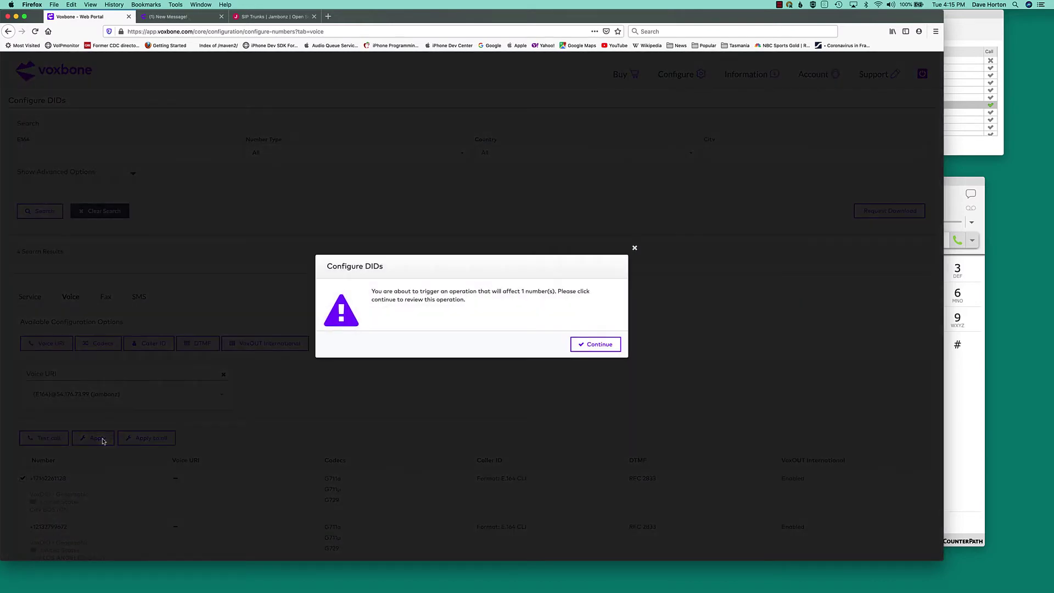
click(596, 345)
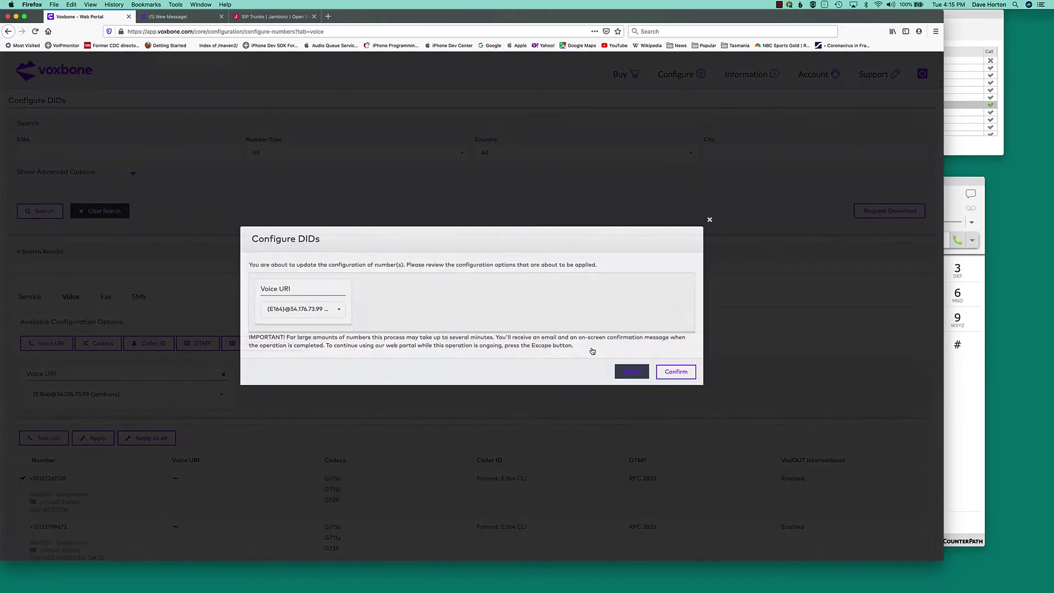
click(670, 371)
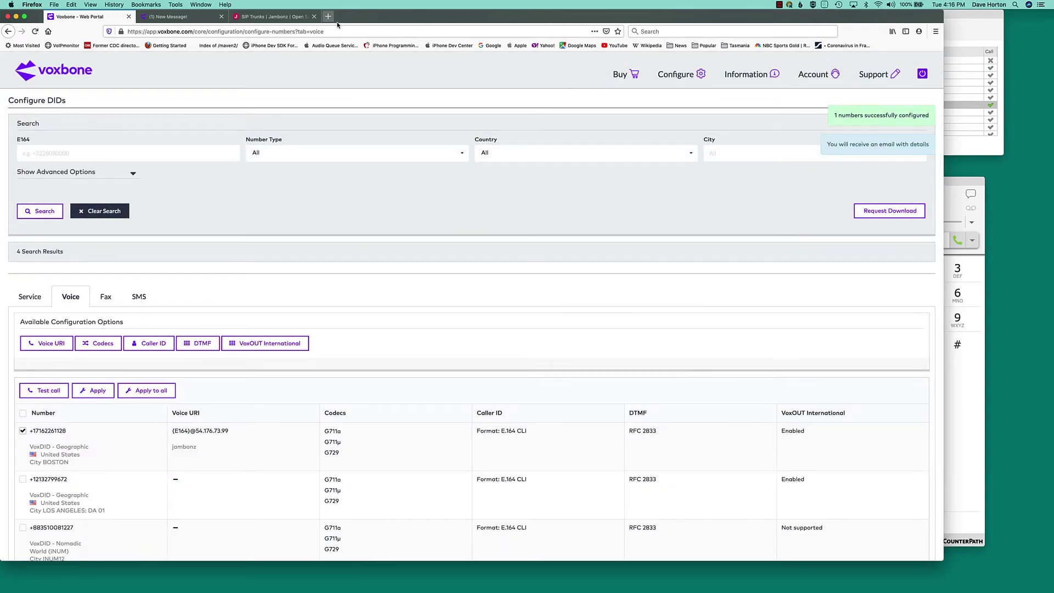
Switch to Jambonz and add the copied Boston phone number on the Voxbone SIP trunk under the default account, without an application.
click(276, 17)
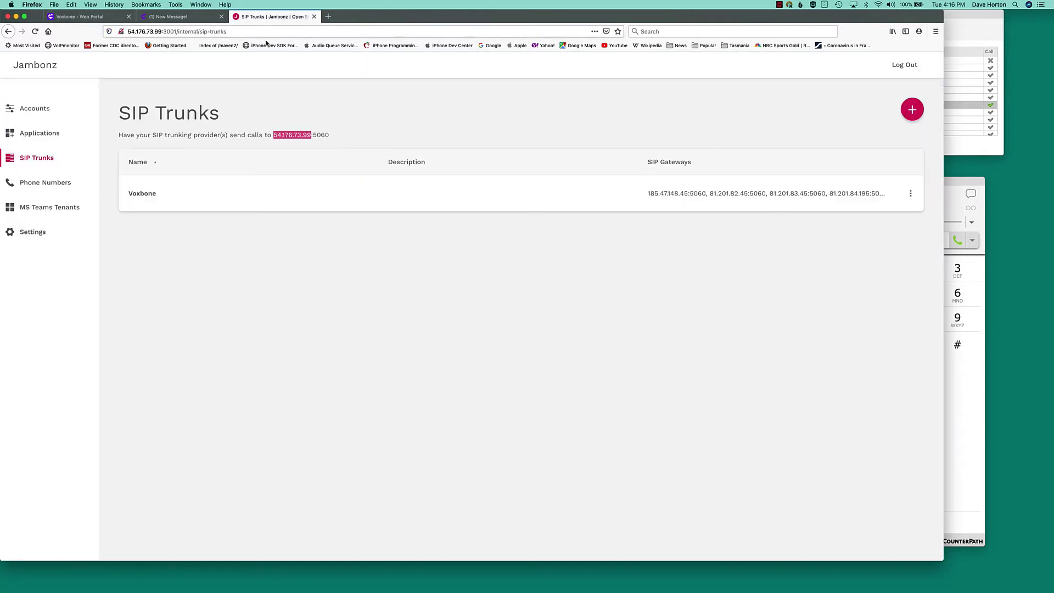
click(60, 183)
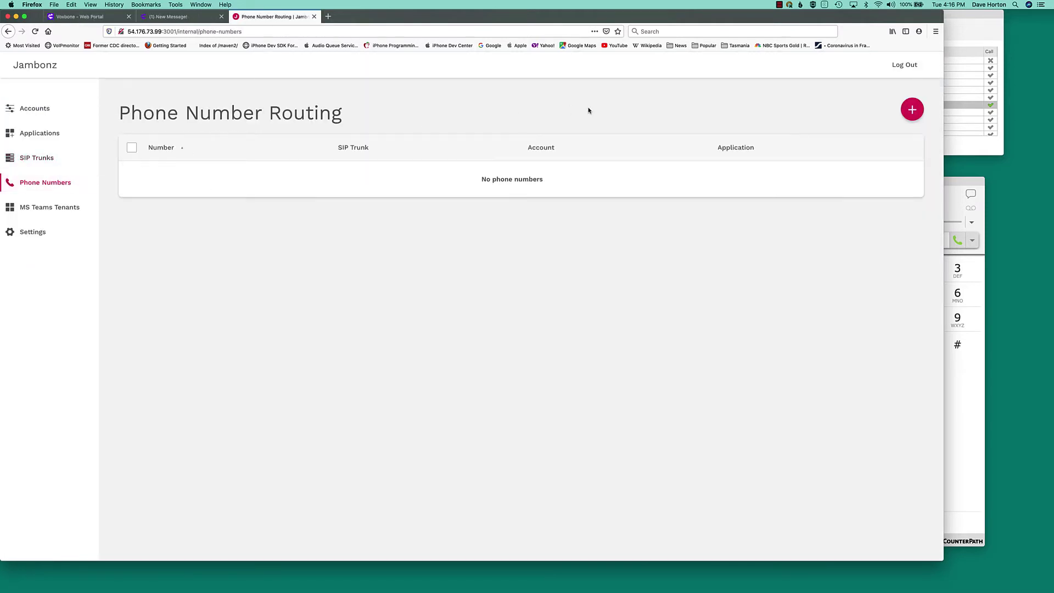
click(912, 110)
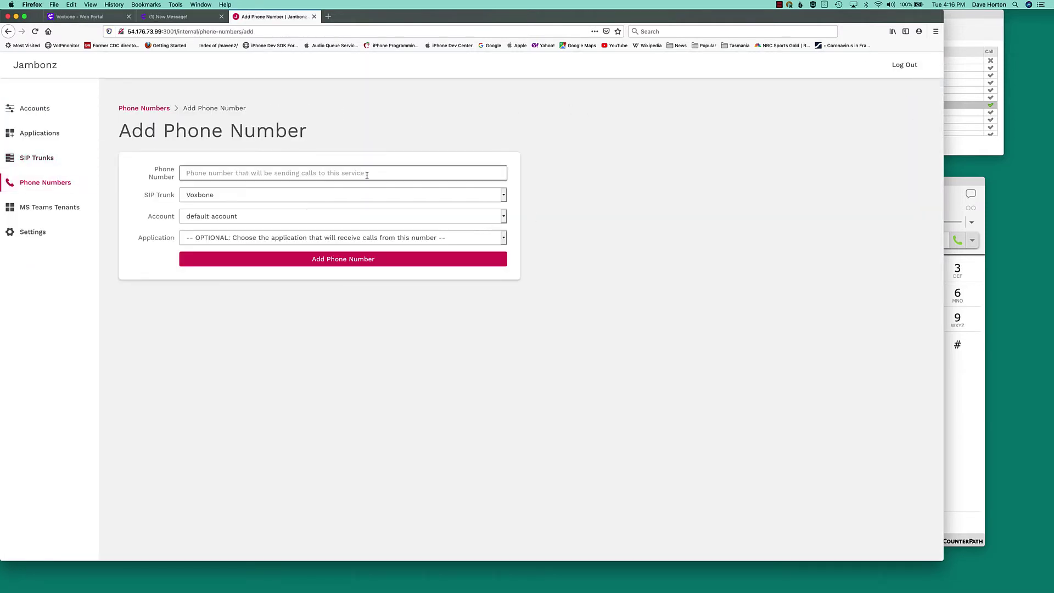
key(super+v)
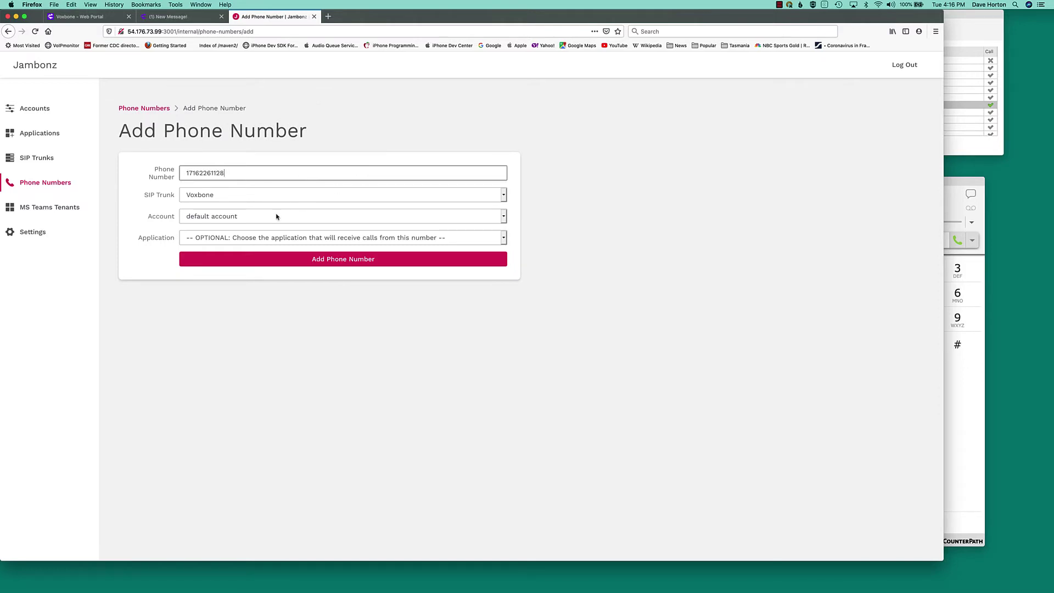
click(277, 242)
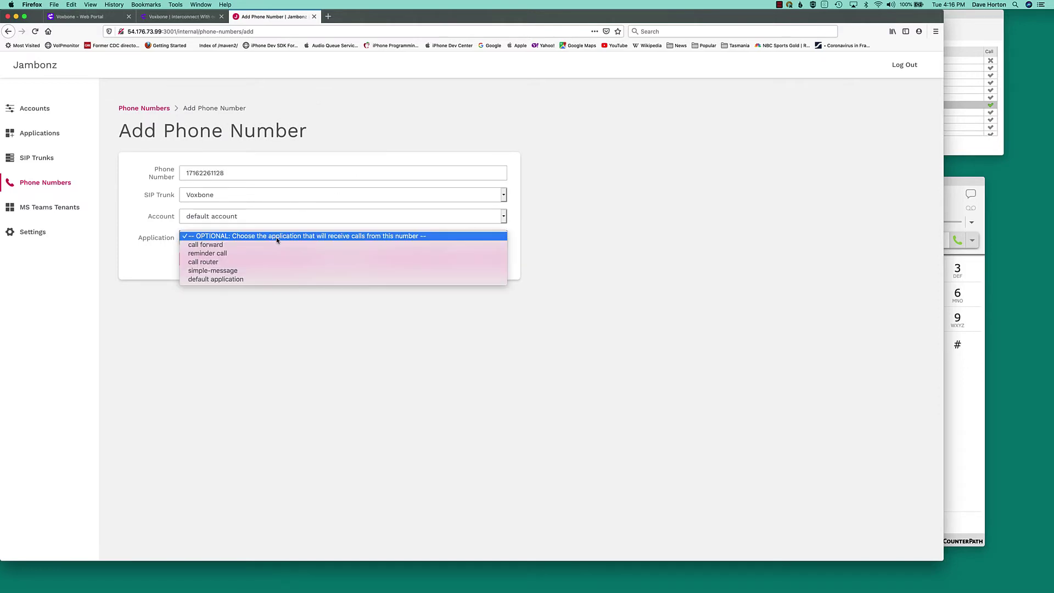
click(162, 231)
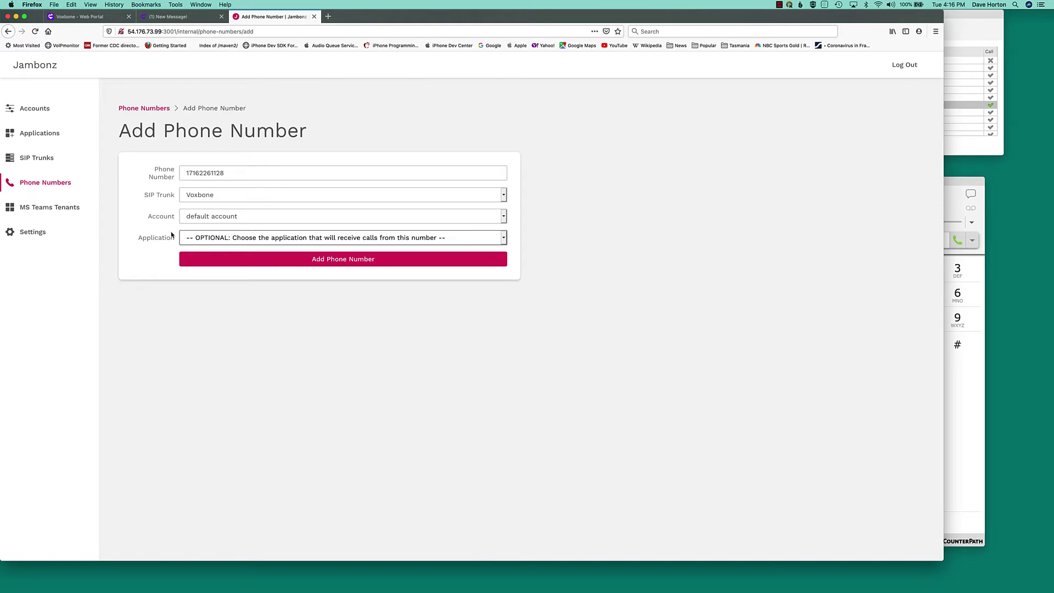
click(324, 259)
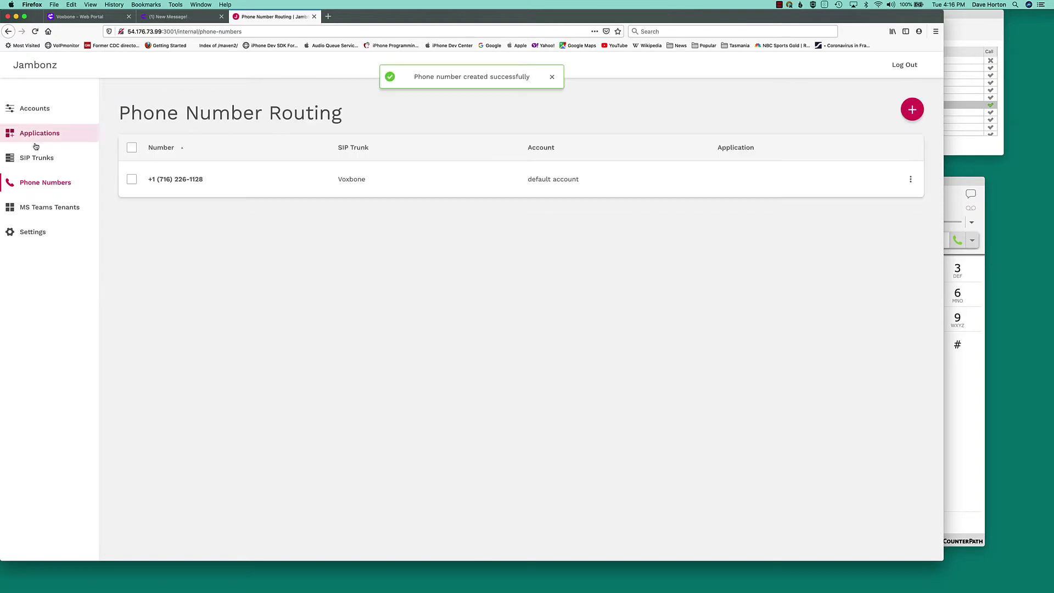
click(39, 136)
click(913, 110)
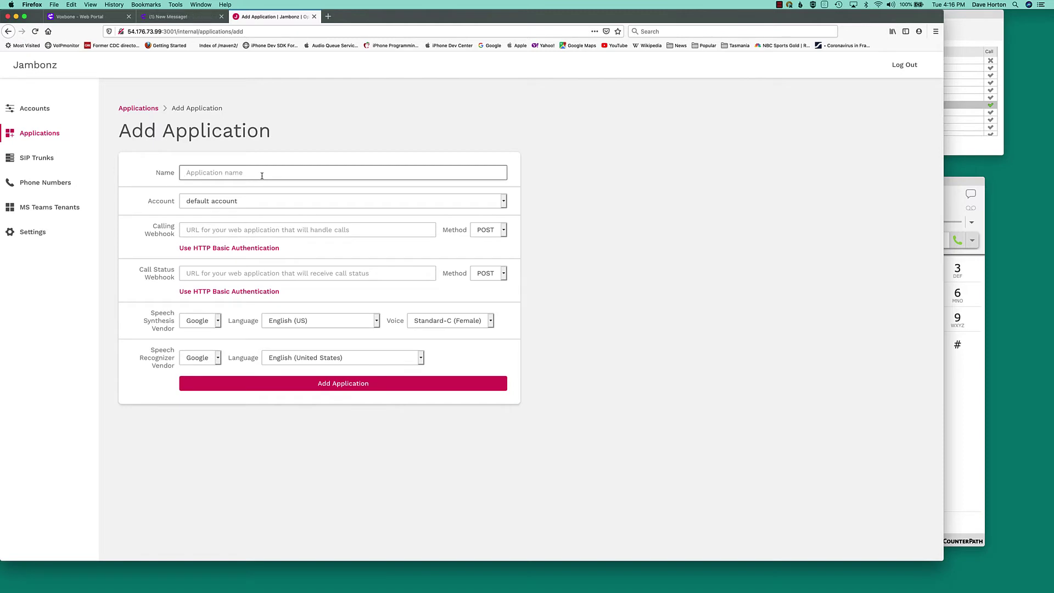
text(gree)
text(tint)
text(g)
click(308, 230)
text(http:)
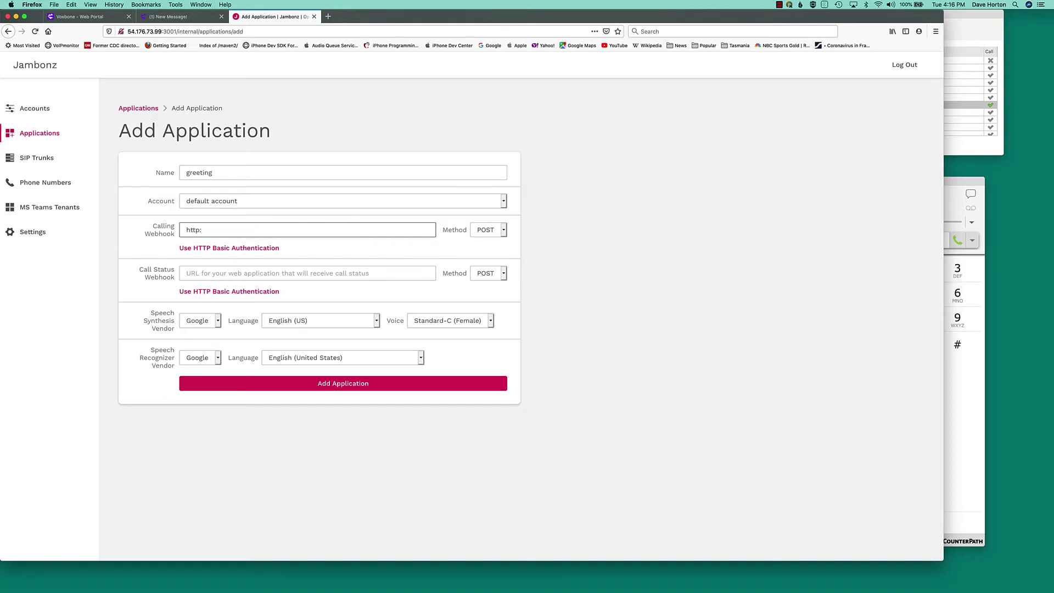
text(//app.jambonz.us/greeting)
drag(307, 230, 165, 228)
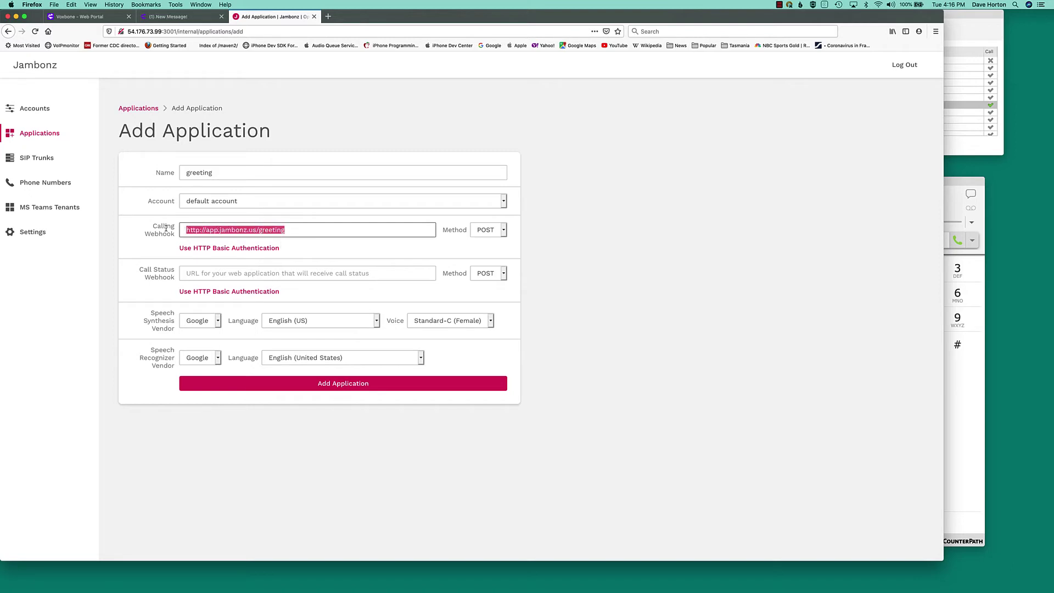
key(super+c)
click(239, 274)
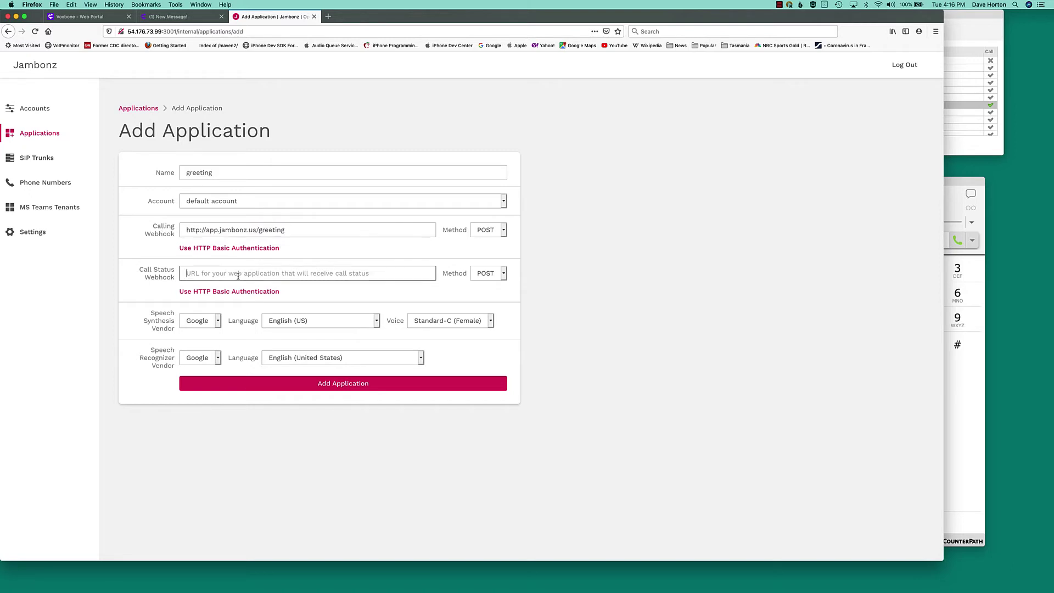
key(super+v)
key(BackSpace)
key(BackSpace)
key(BackSpace)
key(BackSpace)
key(BackSpace)
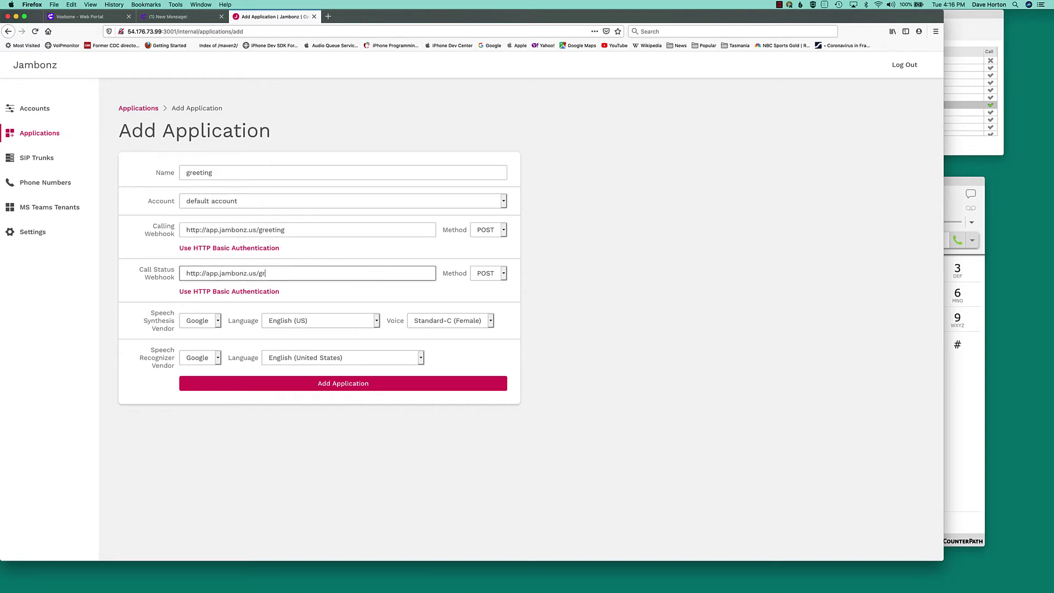
key(BackSpace)
text(call-status)
click(342, 387)
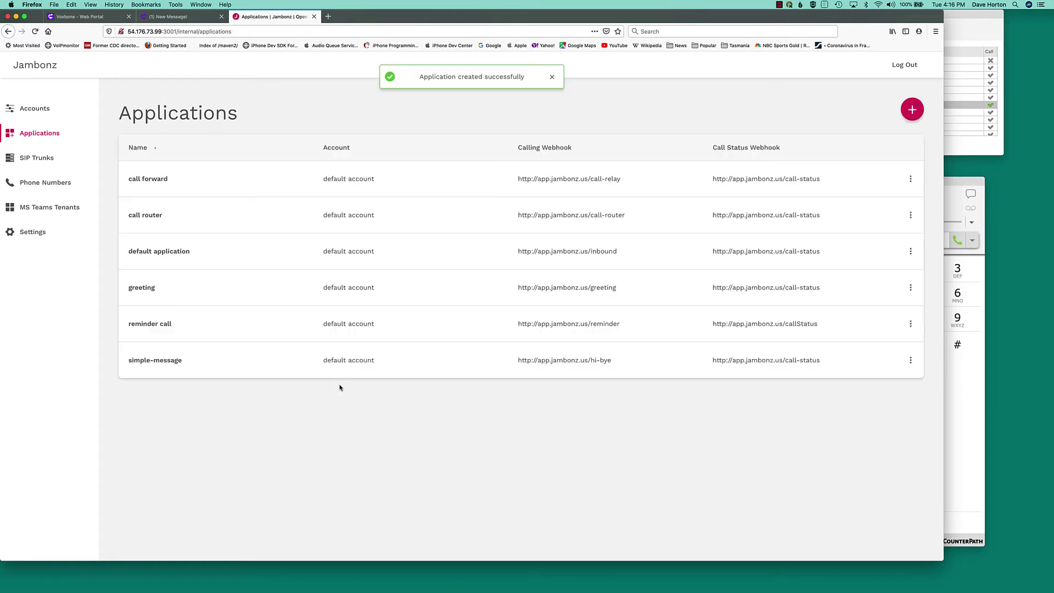
Route the Voxbone phone number to the greeting application and save the change.
click(57, 183)
click(188, 179)
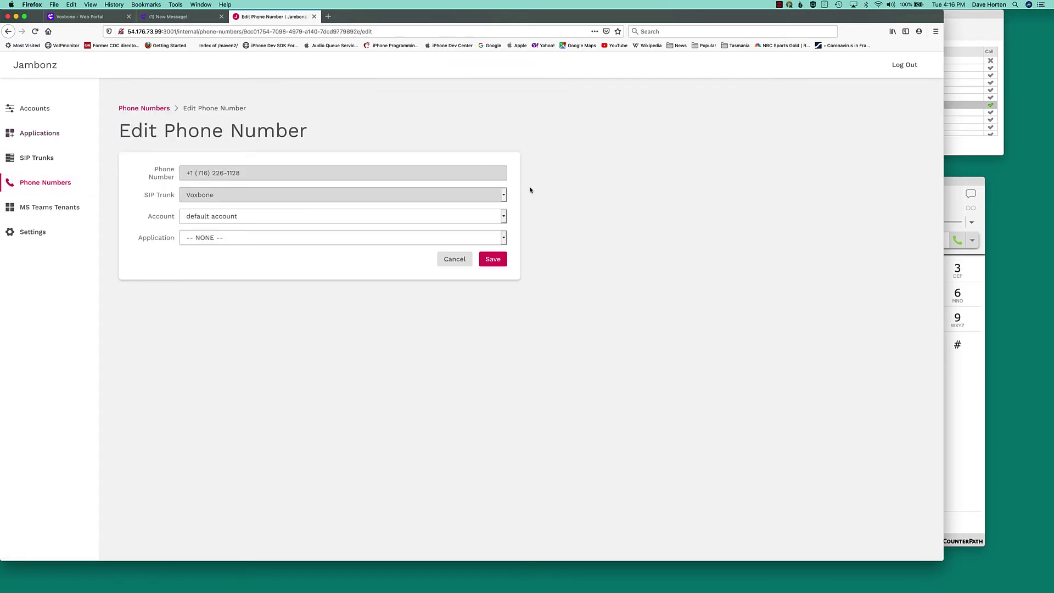
click(439, 222)
click(439, 217)
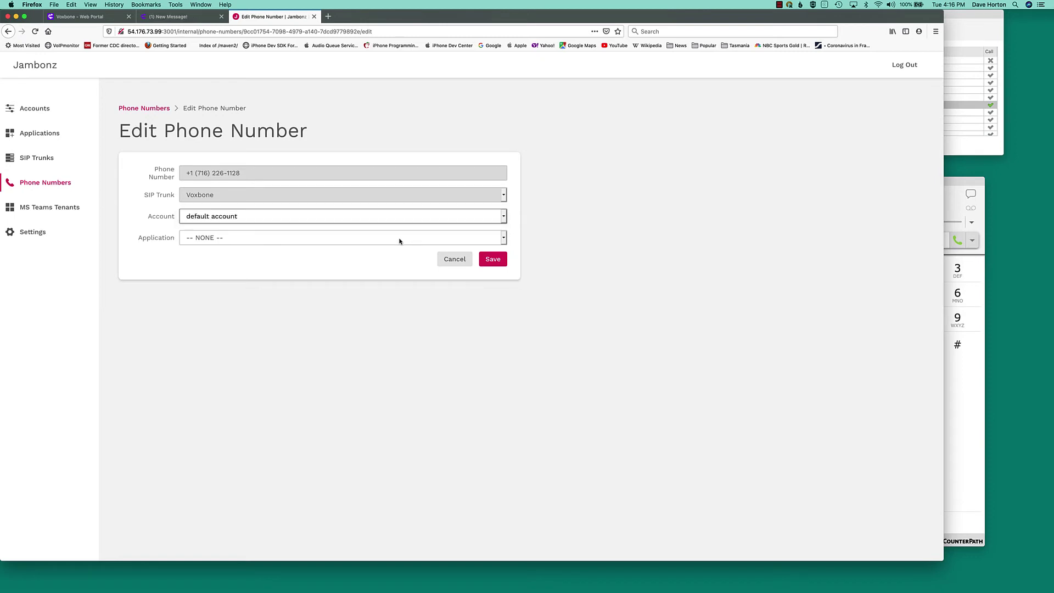
click(400, 238)
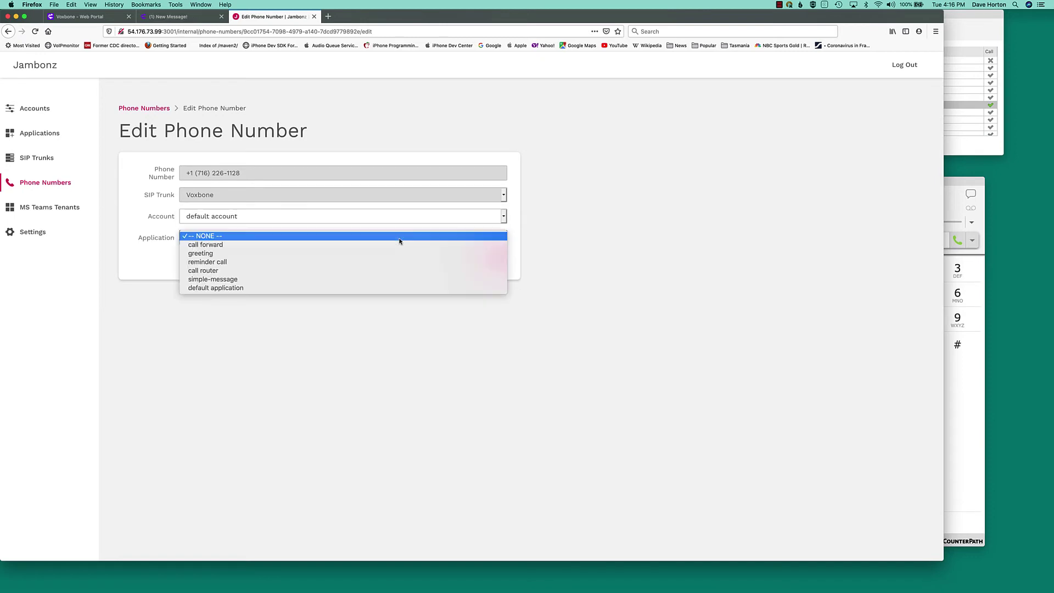
click(360, 253)
click(493, 260)
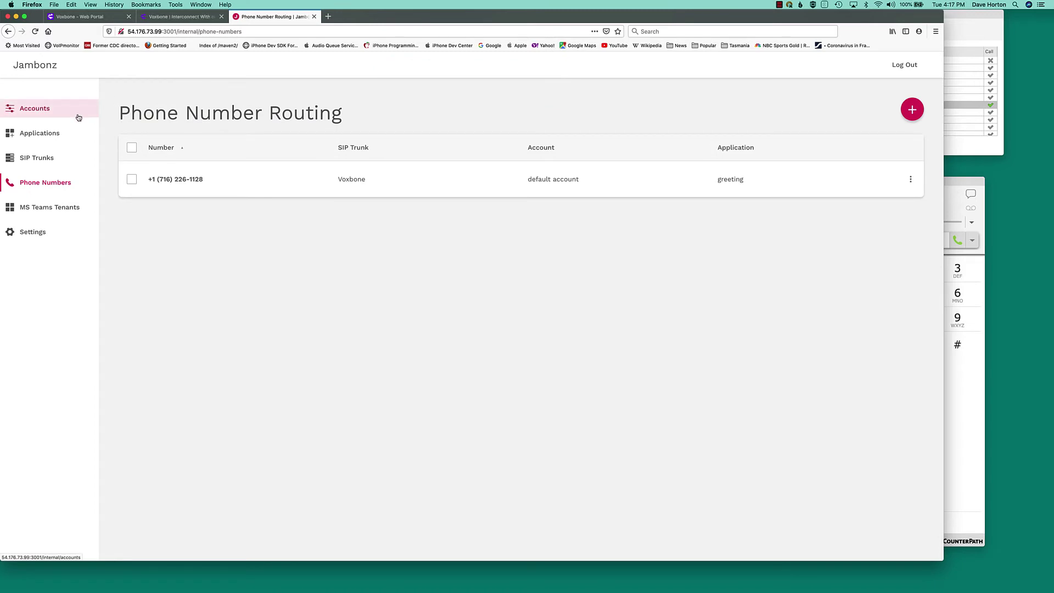
Open the Node-RED editor at app.jambonz.us in a new browser tab.
click(329, 17)
text(app)
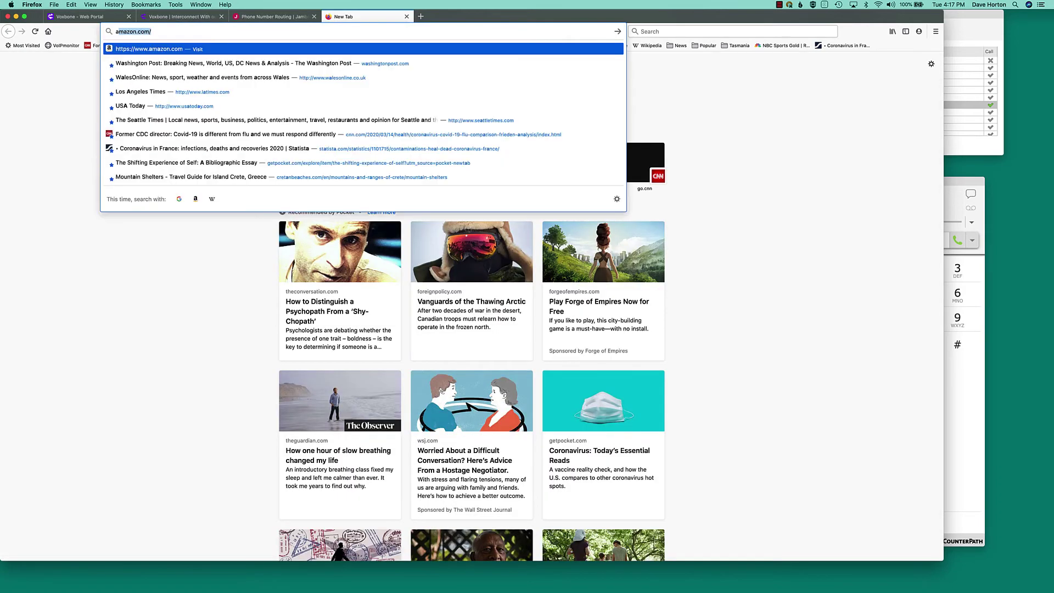
text(.ja)
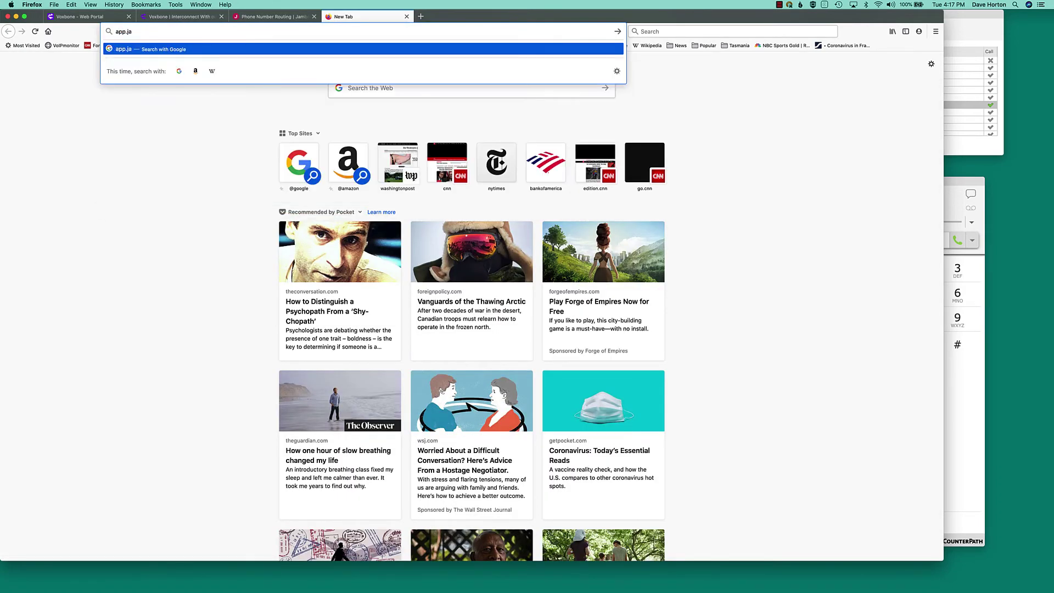
text(mbonz.us)
key(Return)
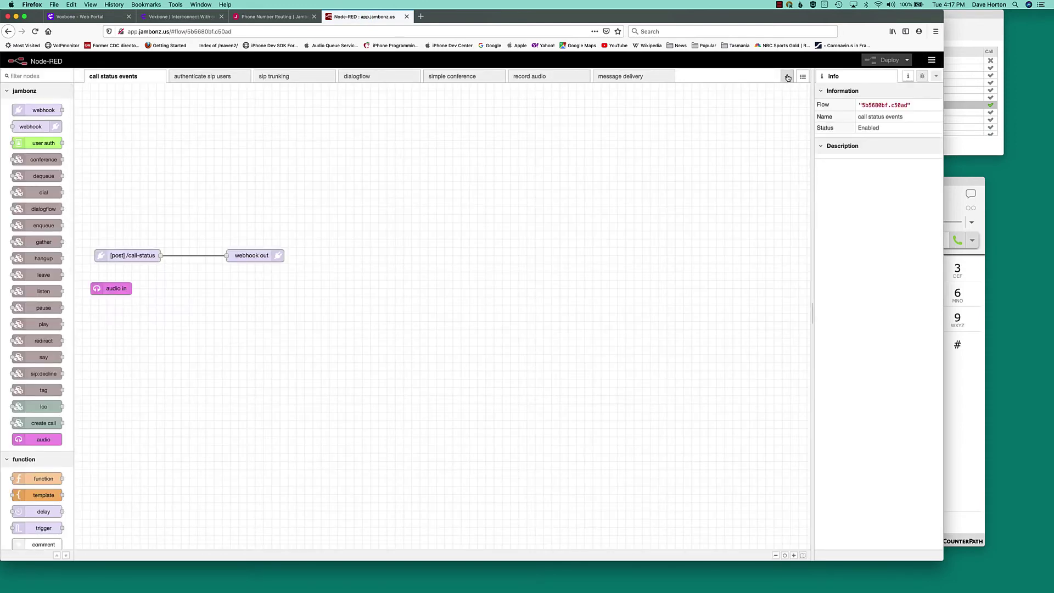
Add a new flow and rename it greeting.
click(788, 77)
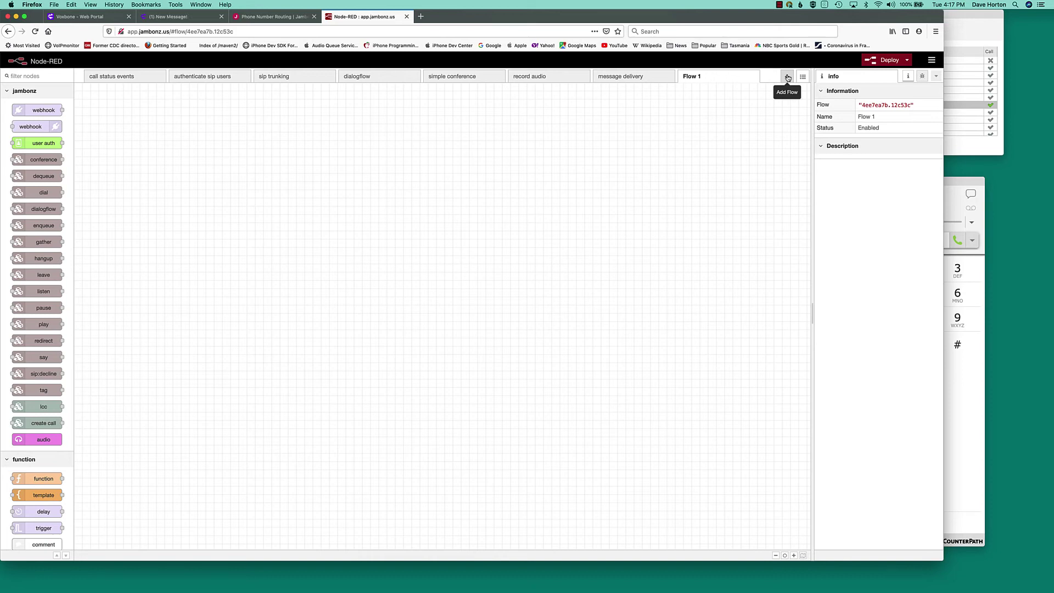
click(932, 62)
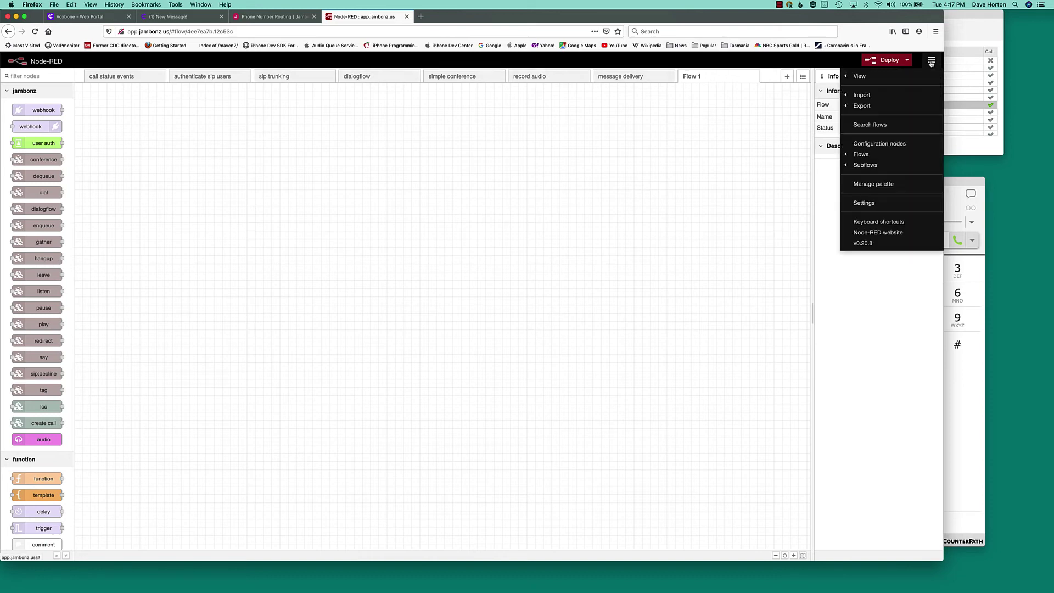
mouse_move(865, 156)
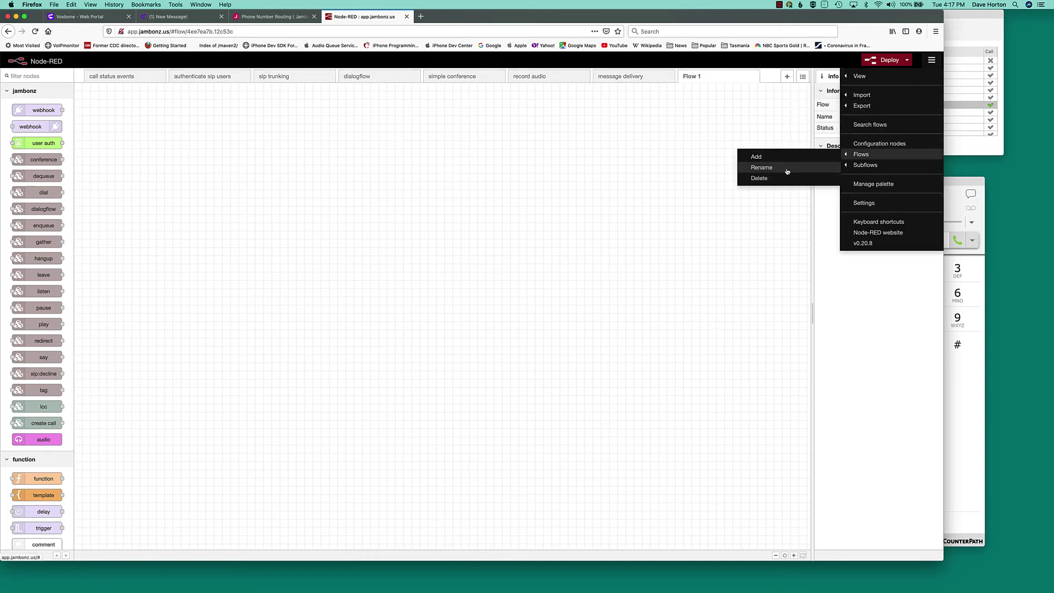
click(789, 171)
drag(713, 116, 614, 114)
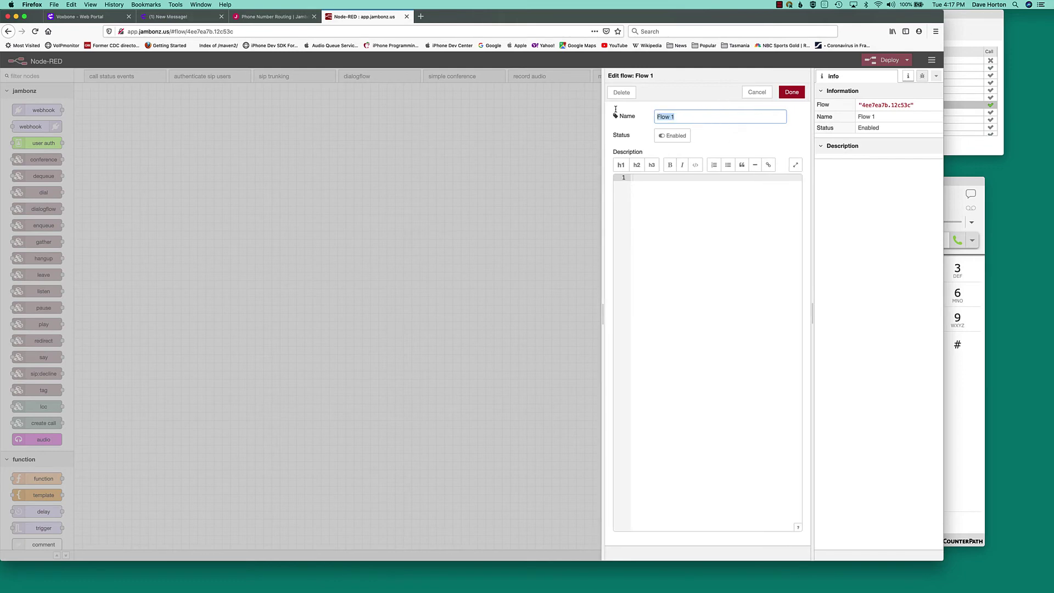
text(greeting)
click(792, 91)
Place webhook in, say, hangup and webhook out nodes in the greeting flow and wire them in that order.
drag(38, 111, 118, 116)
drag(34, 127, 552, 122)
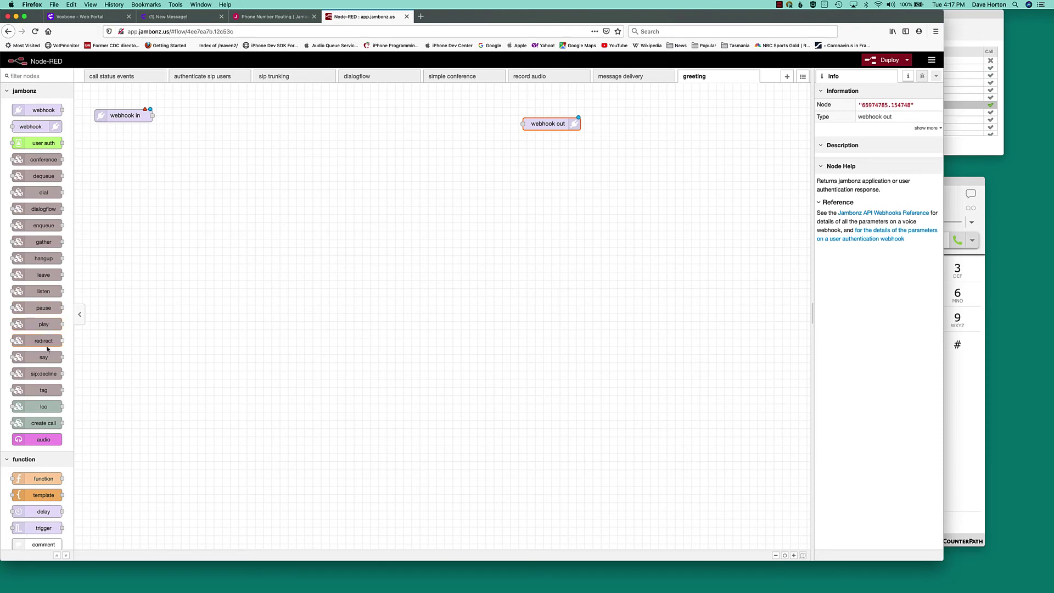
drag(44, 357, 230, 124)
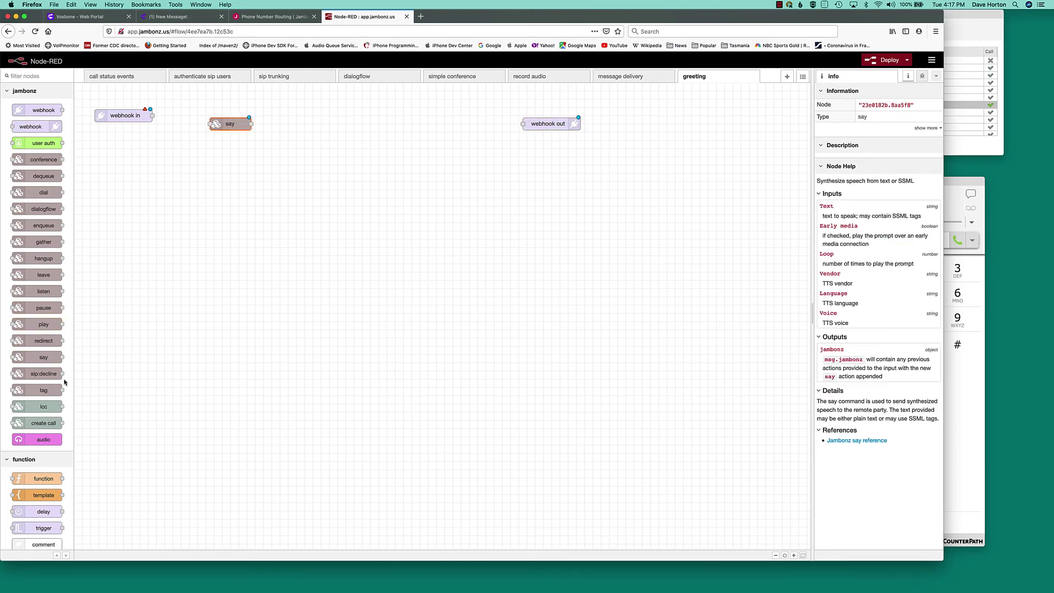
drag(39, 258, 378, 123)
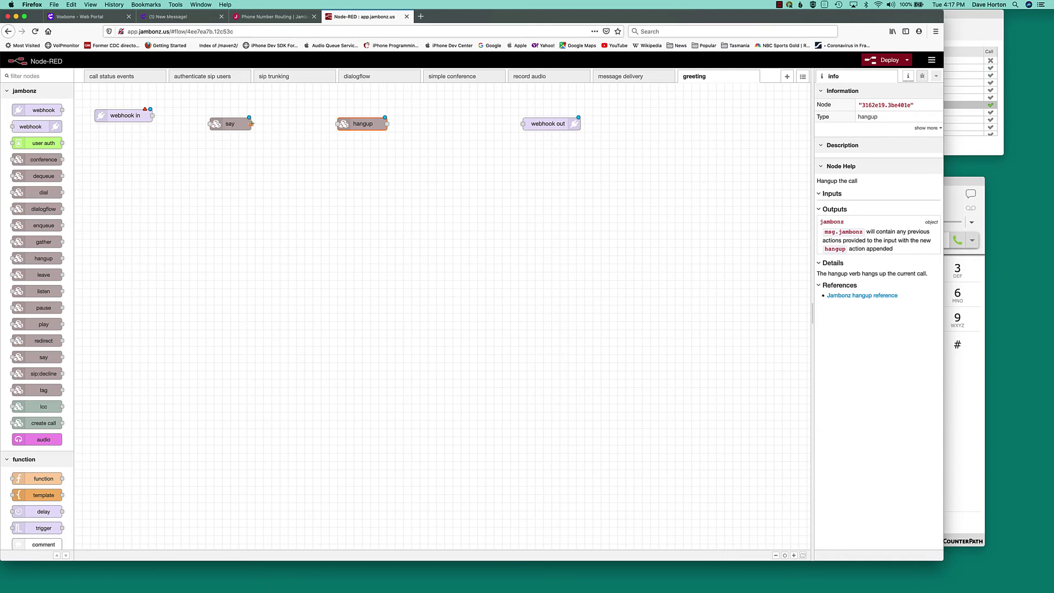
drag(251, 123, 526, 124)
drag(153, 116, 209, 123)
Set the webhook in node's path to /greeting.
double_click(111, 117)
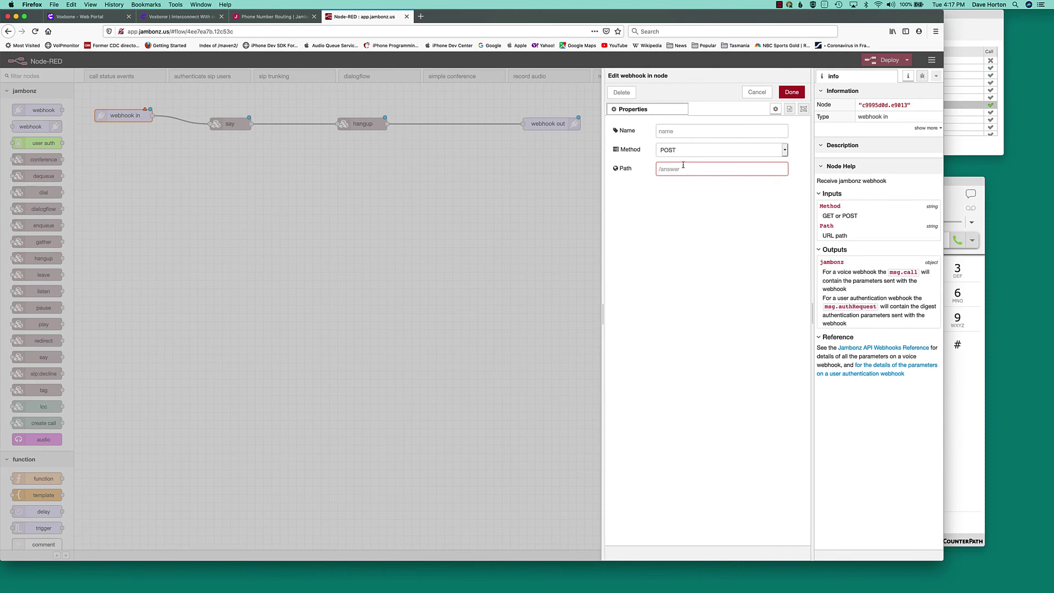
click(683, 167)
text(/greeting)
click(791, 92)
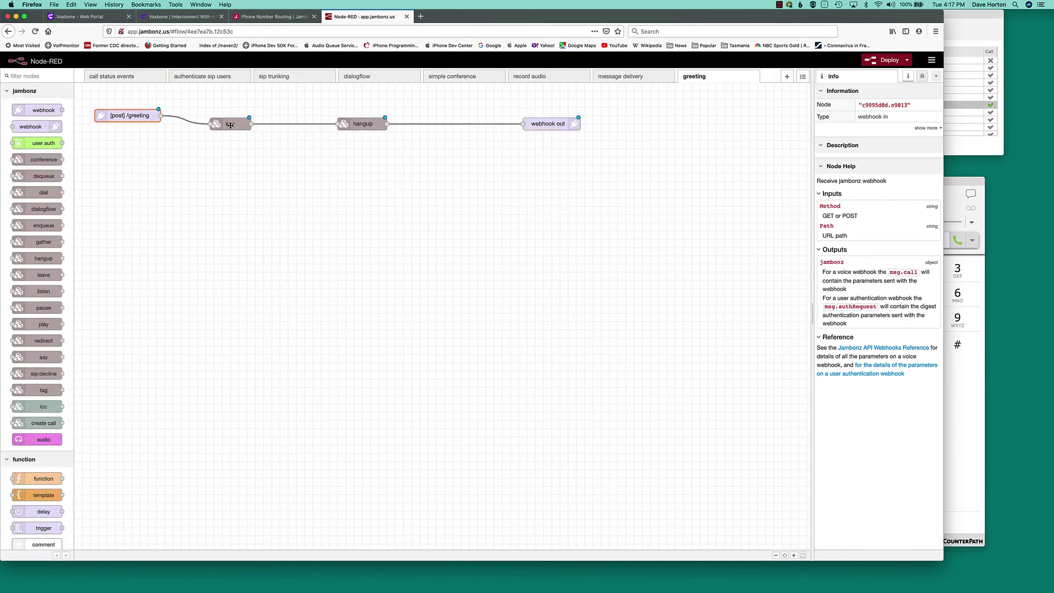
Set the say node's text to "Welcome to jambonz! Bye for now, but please visit again soon. Have a great day!" and deploy the flow.
double_click(230, 124)
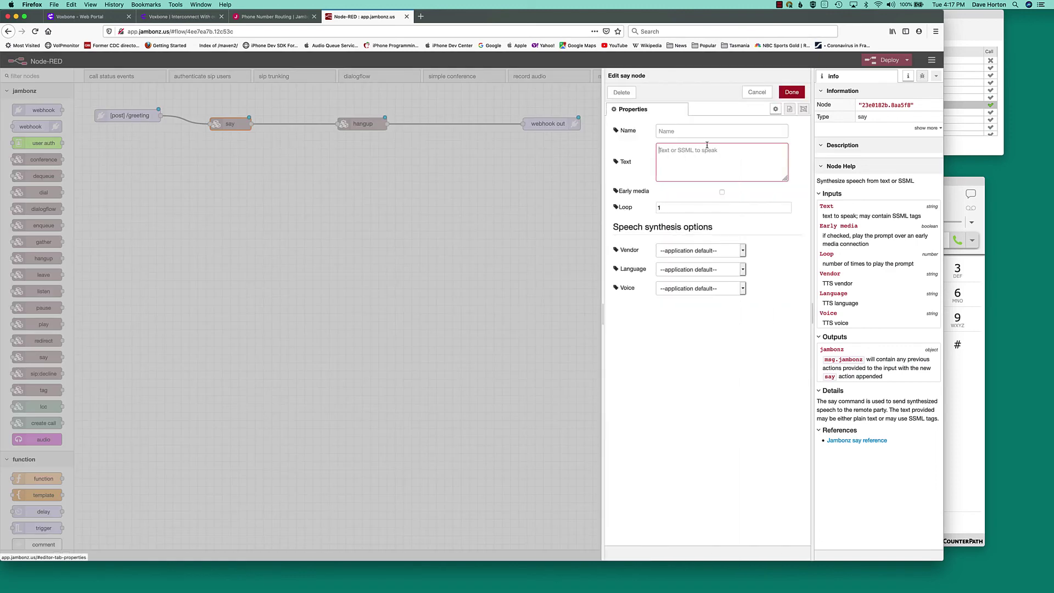
click(707, 146)
text(Welcome to )
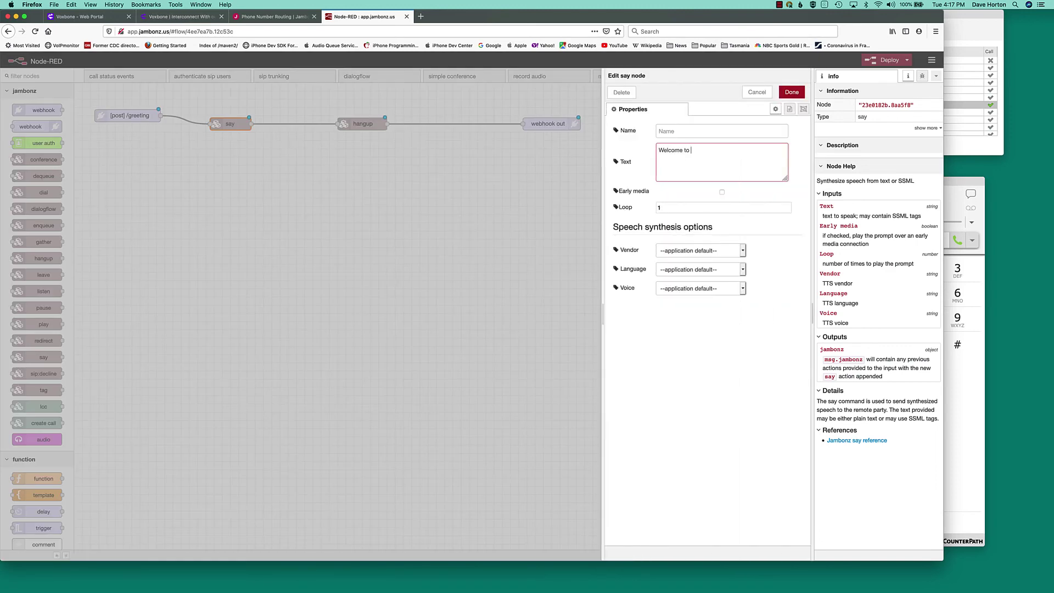
text(jambonz!Bye for now, but please visit again soon)
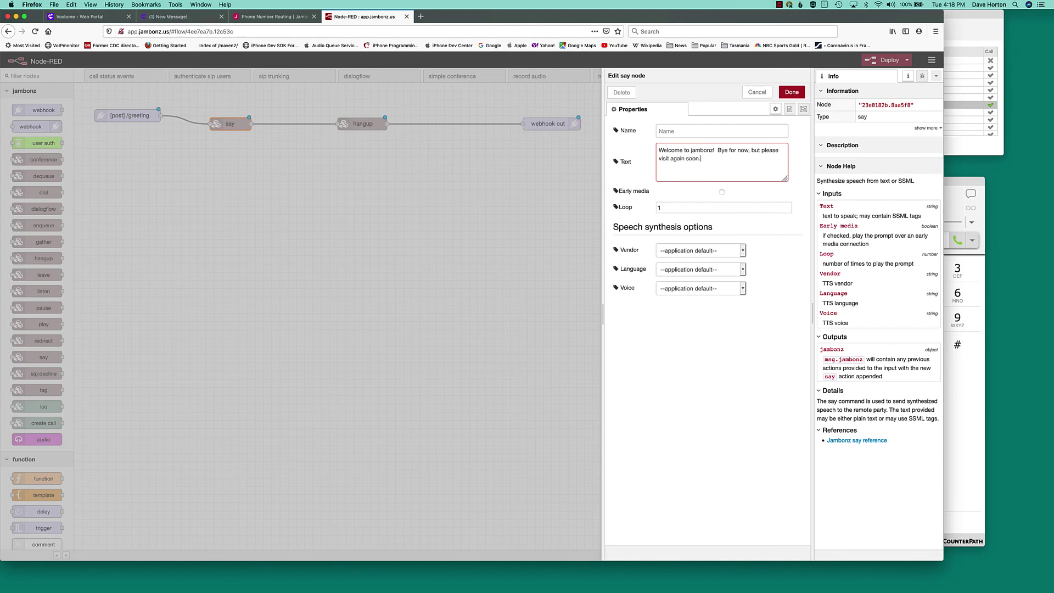
text(.  th)
text(Have a great day!)
click(792, 93)
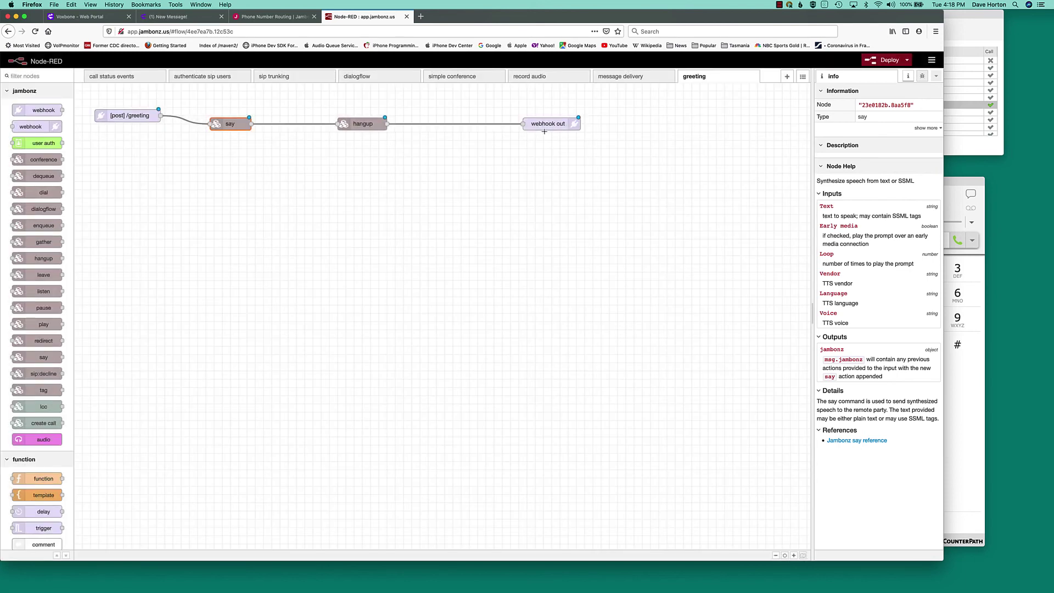
click(887, 61)
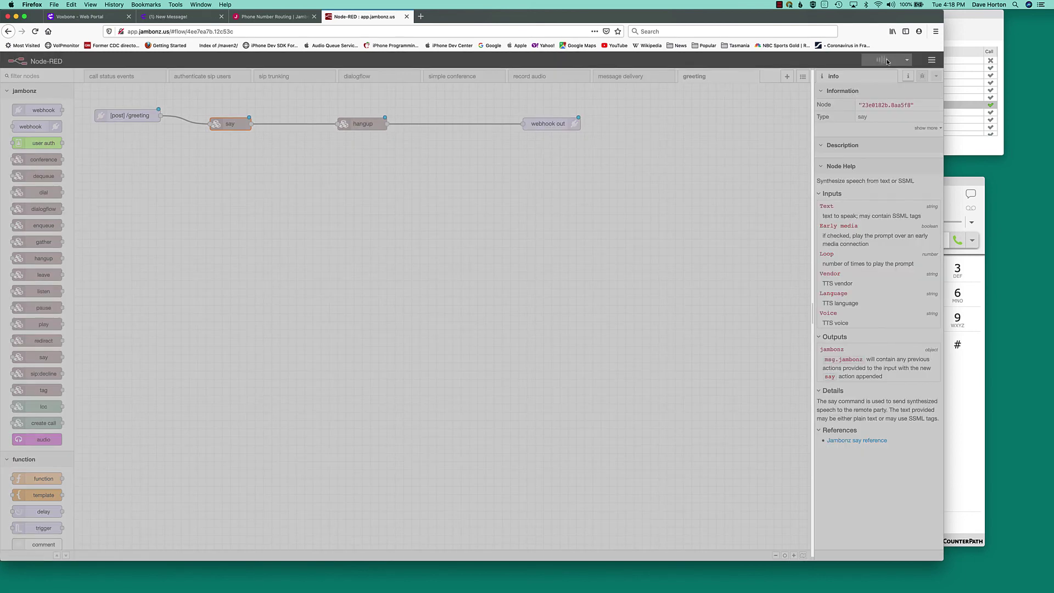